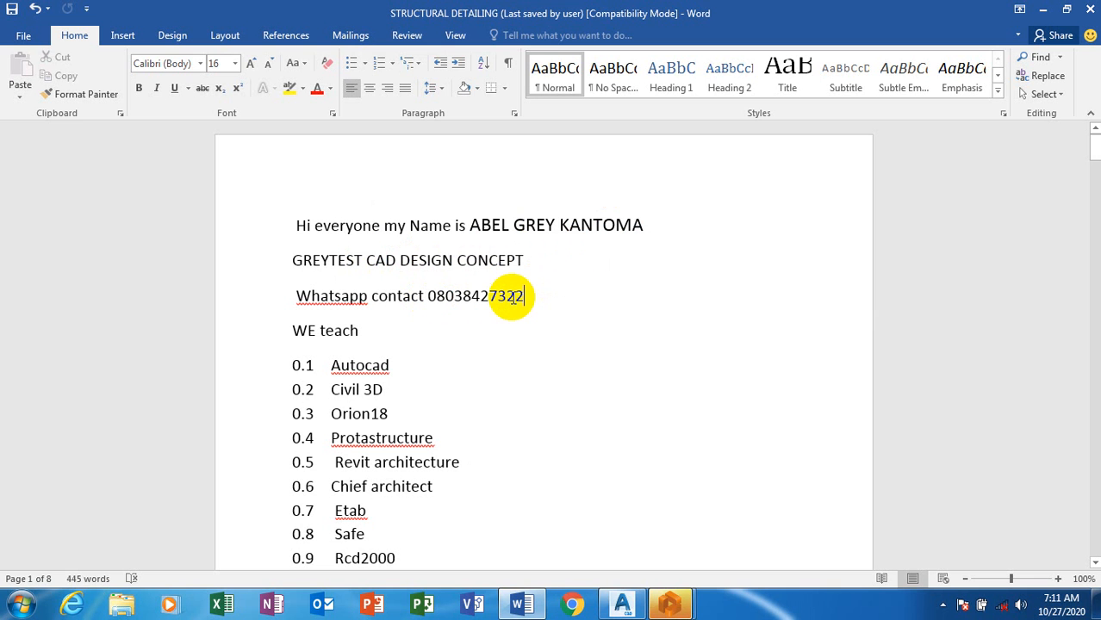
Review the introduction and the list of taught software in the structural detailing document
left_click(401, 370)
scroll(406, 376, "down", 1)
scroll(406, 376, "down", 5)
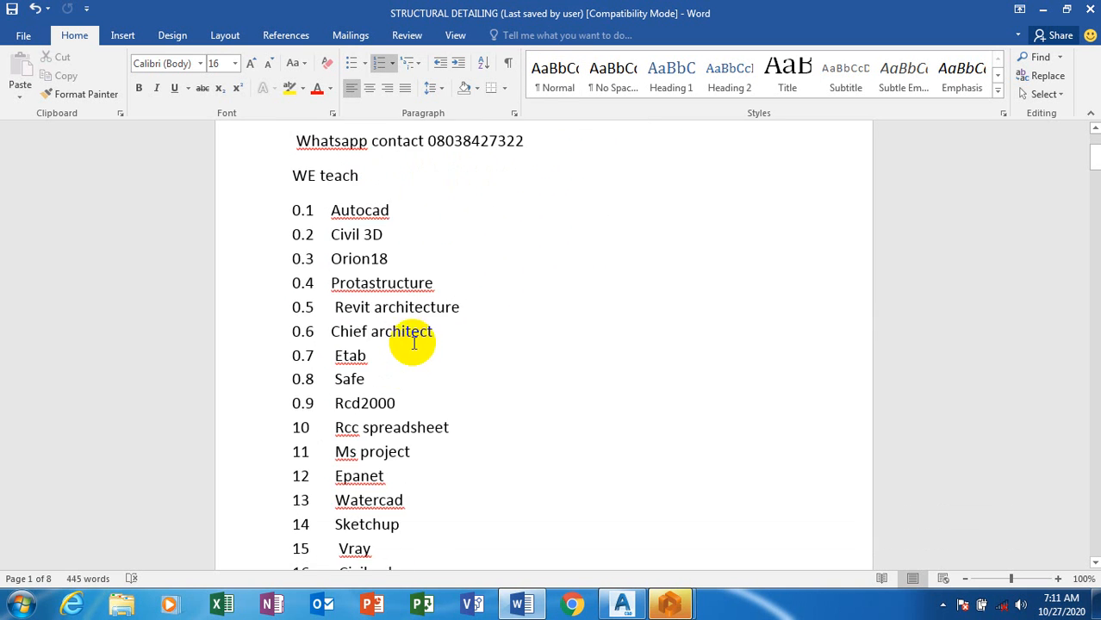
scroll(414, 343, "up", 2)
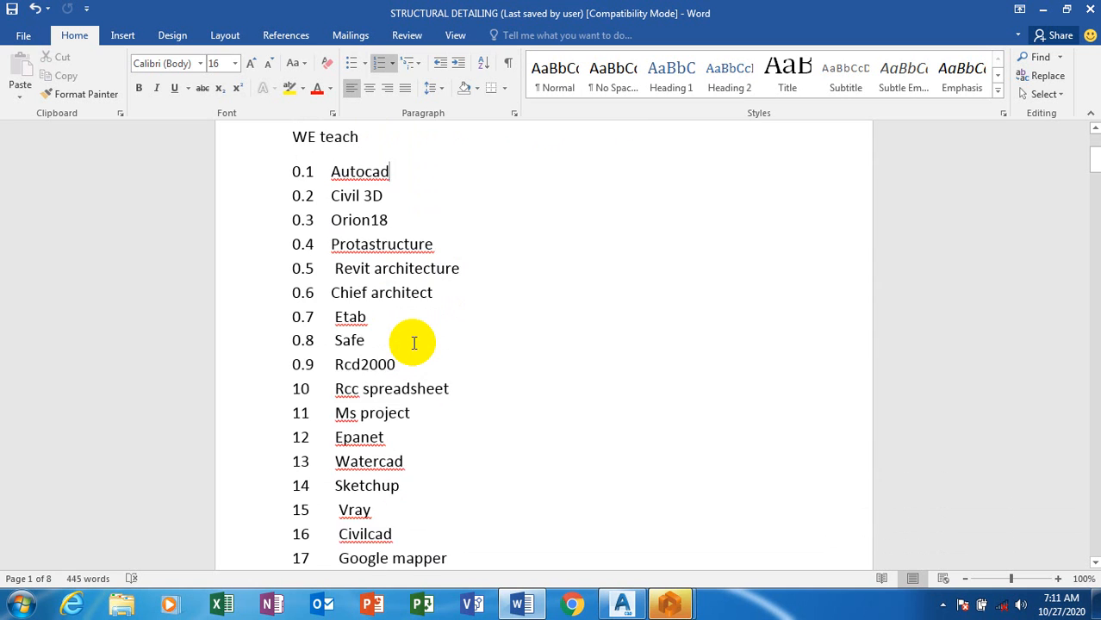
scroll(414, 343, "down", 2)
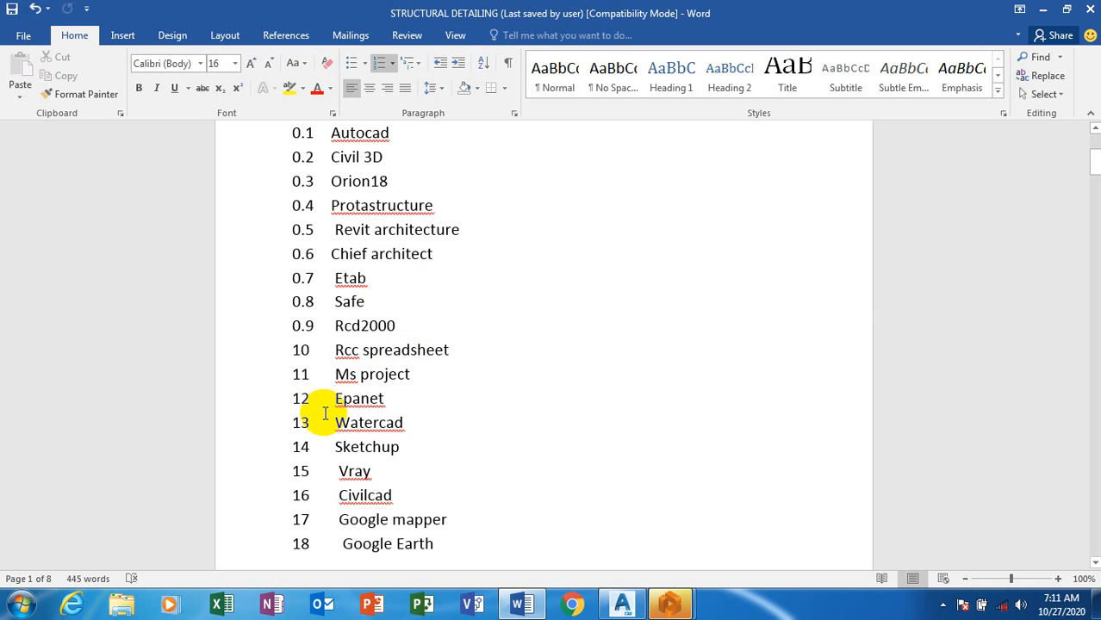
scroll(323, 412, "up", 4)
scroll(325, 415, "up", 1)
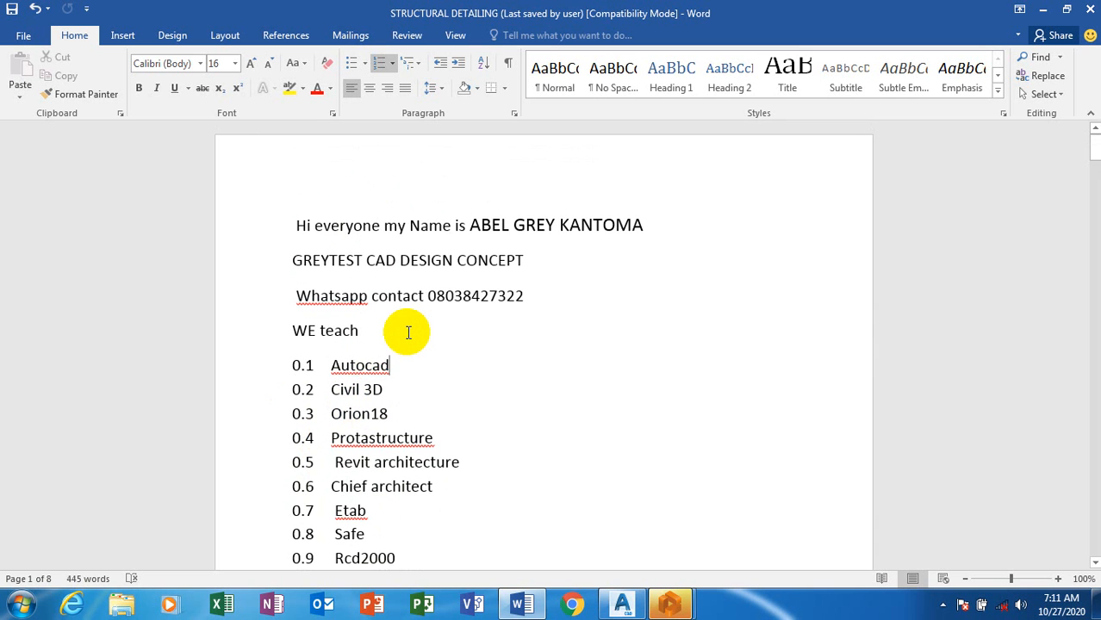
scroll(405, 338, "down", 4)
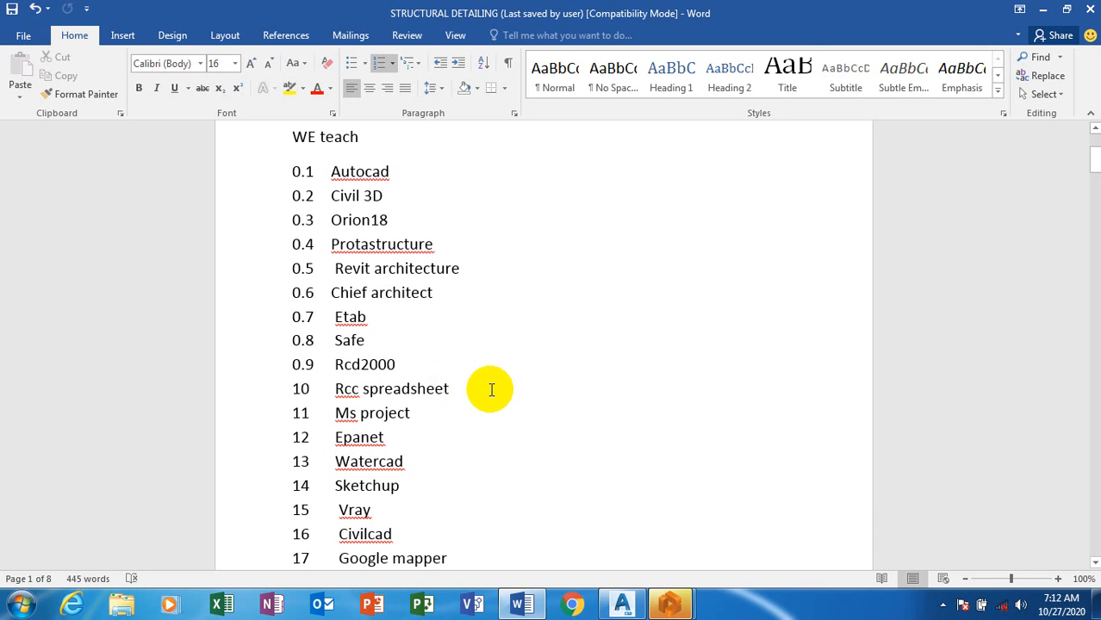
Switch to ProtaDetails and create a new project with the project code retrofit
mouse_move(670, 605)
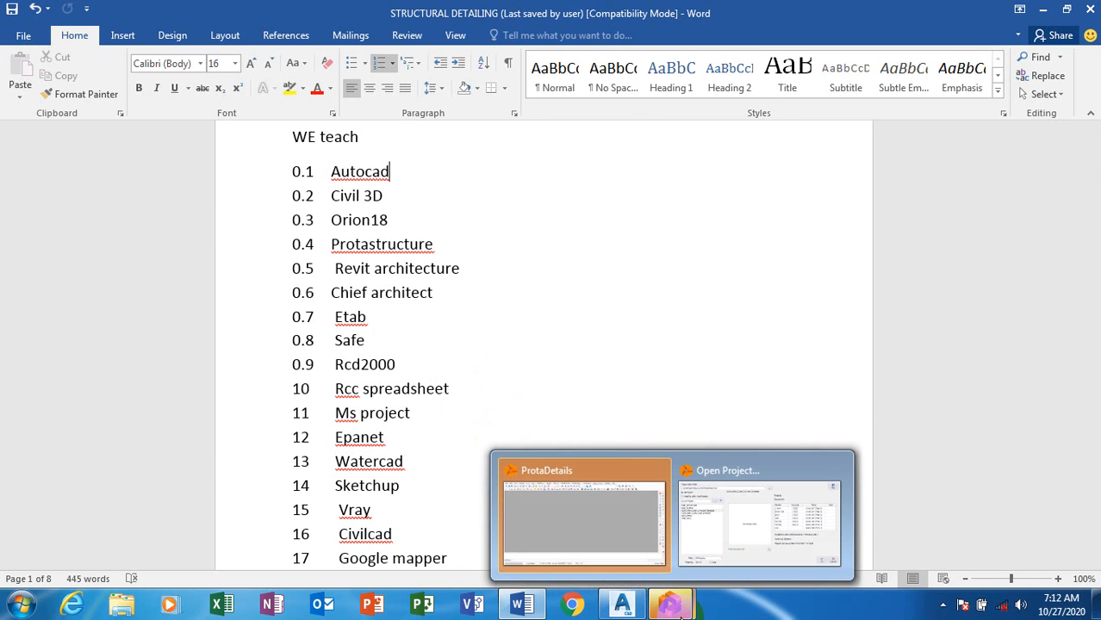
mouse_move(625, 529)
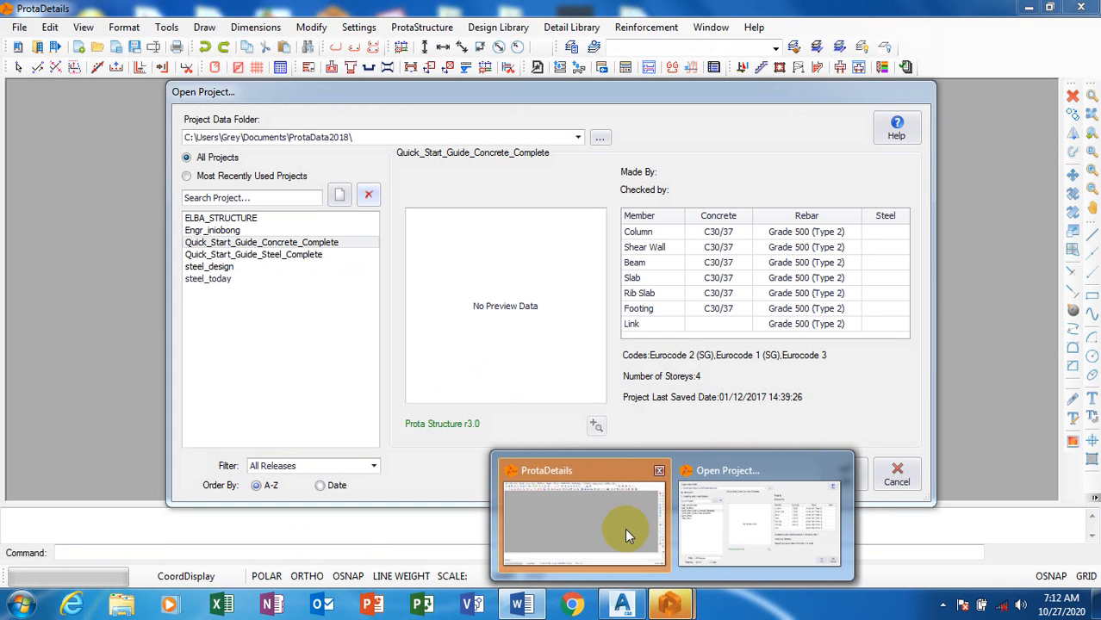
left_click(625, 528)
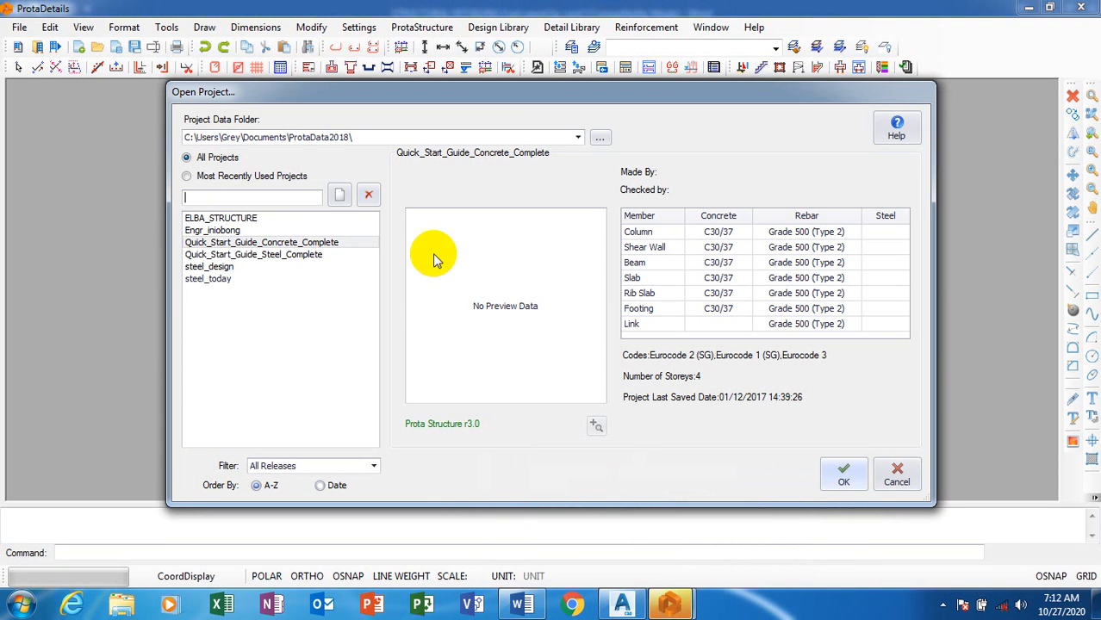
left_click(338, 197)
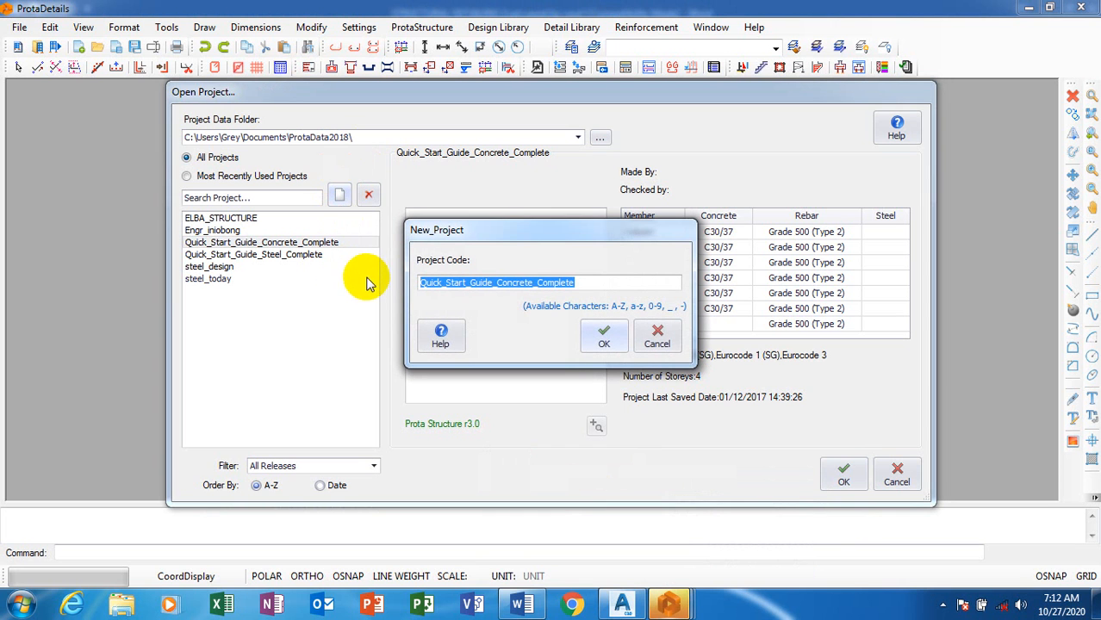
type("r")
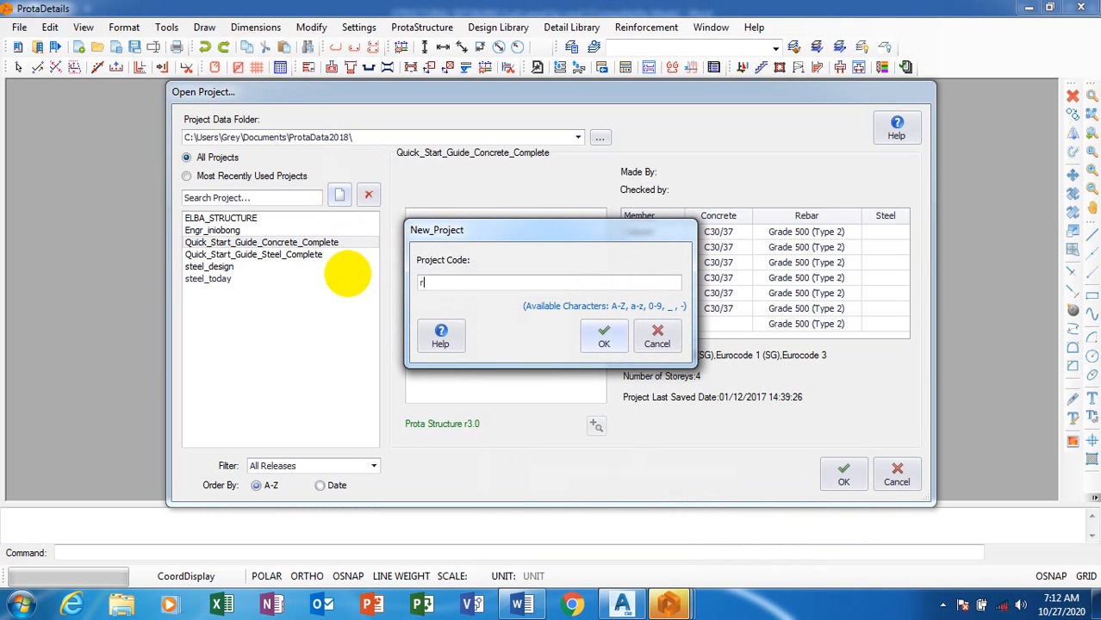
type("etrofit")
left_click(604, 342)
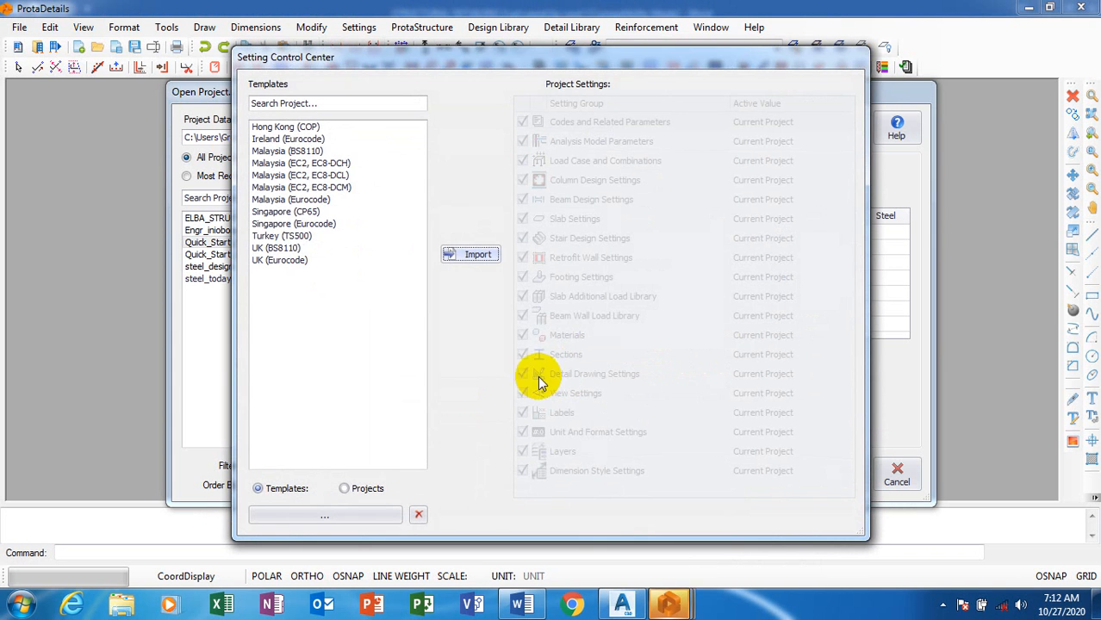
Import the UK (BS8110) template settings into the project and start a new drawing
left_click(287, 249)
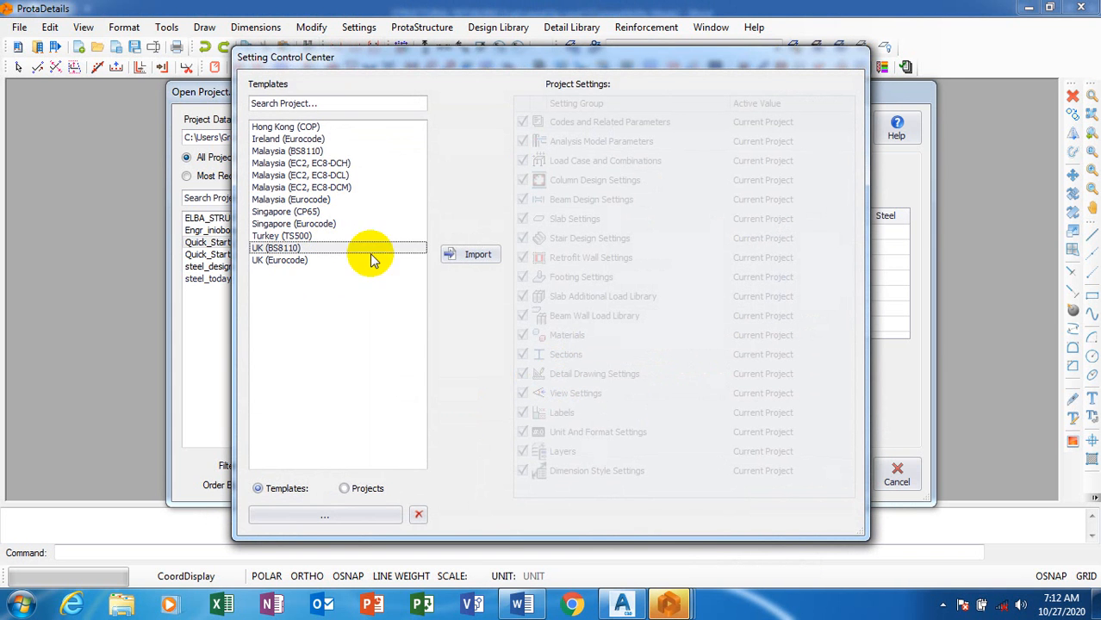
left_click(483, 255)
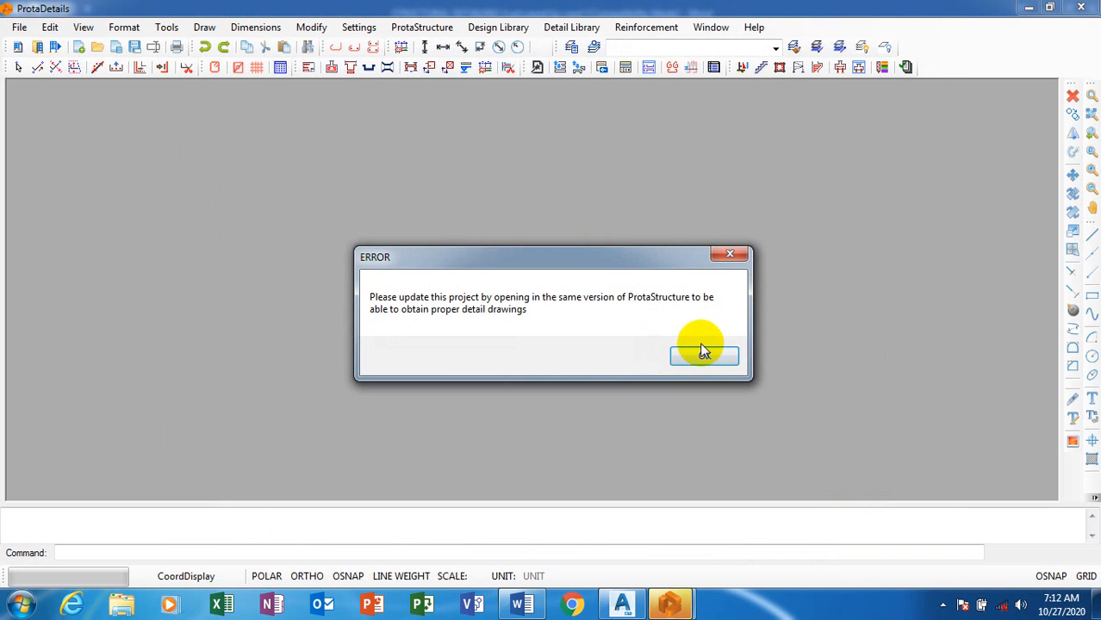
left_click(705, 352)
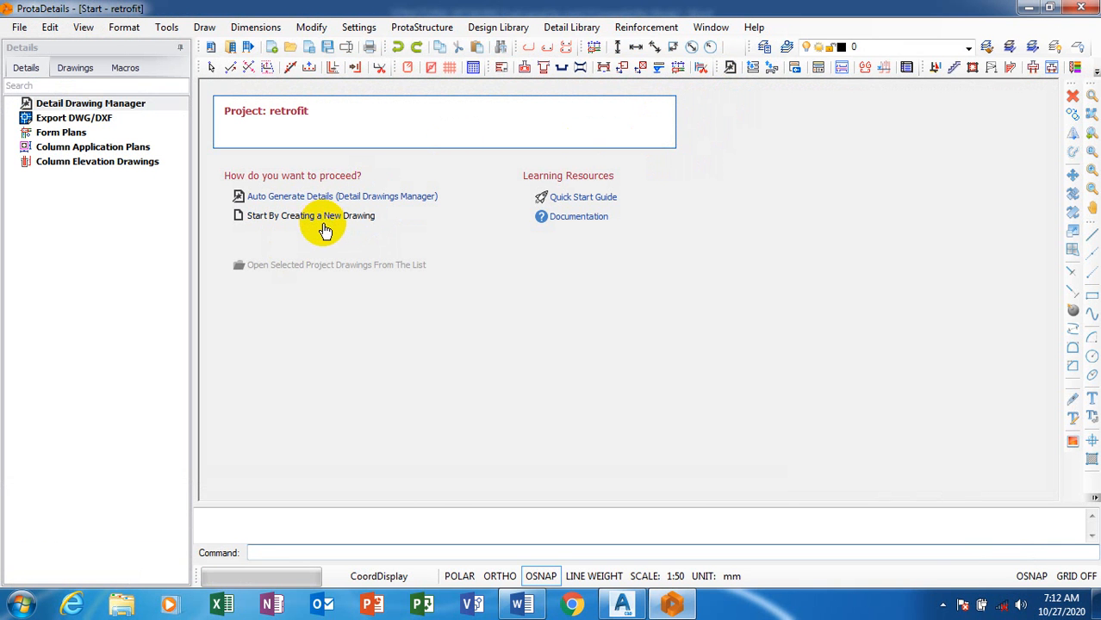
left_click(330, 218)
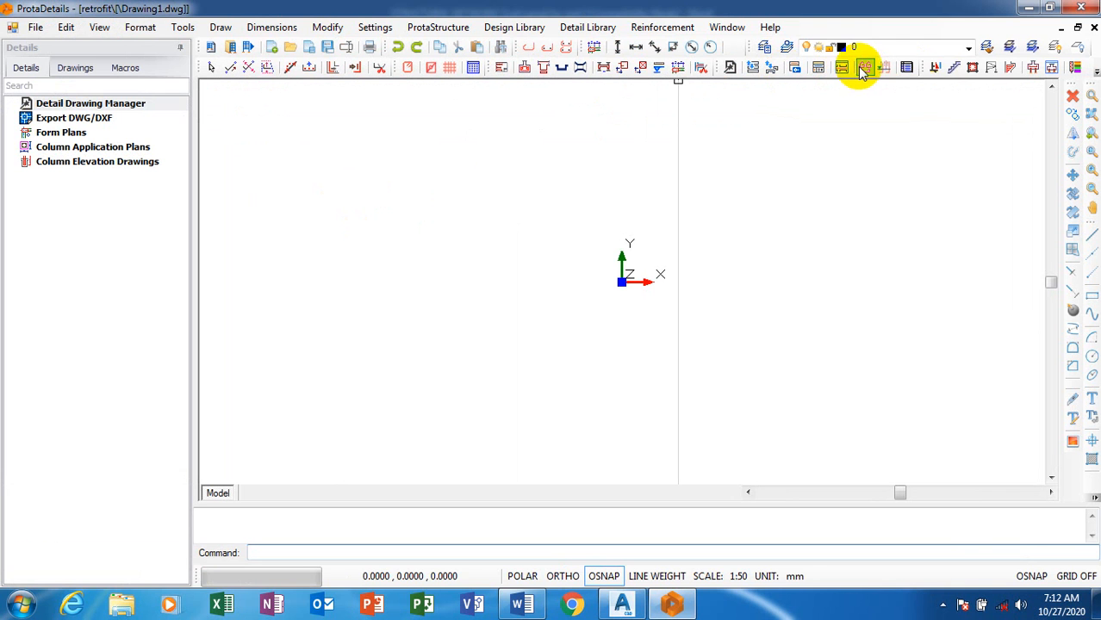
Open the Retrofit Wall design and set the left column's b1 dimension to 600 mm
left_click(973, 73)
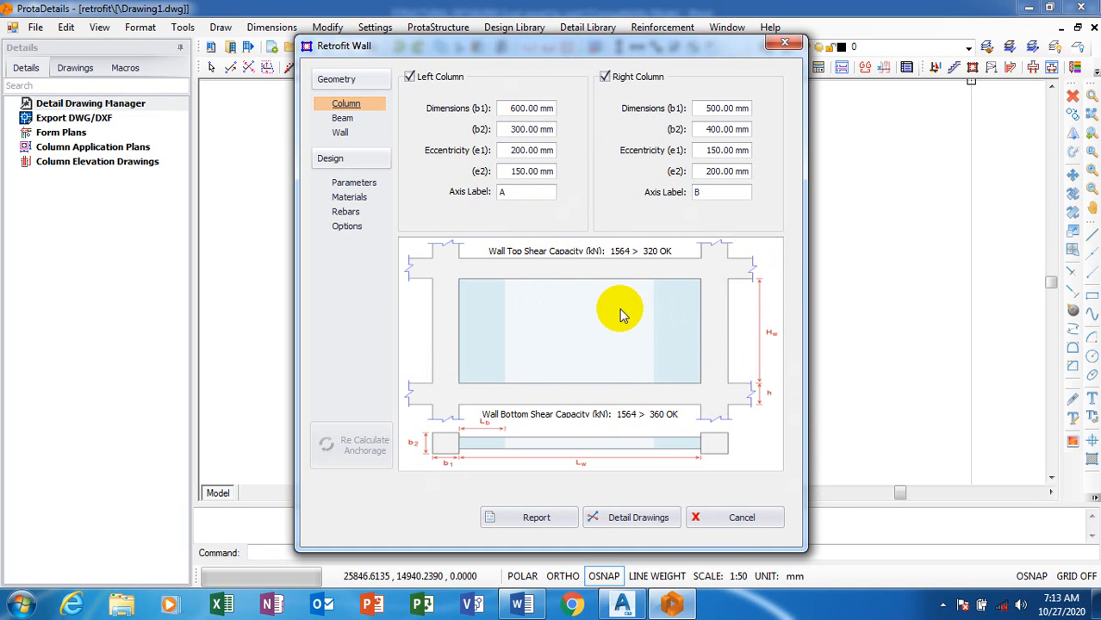
double_click(517, 107)
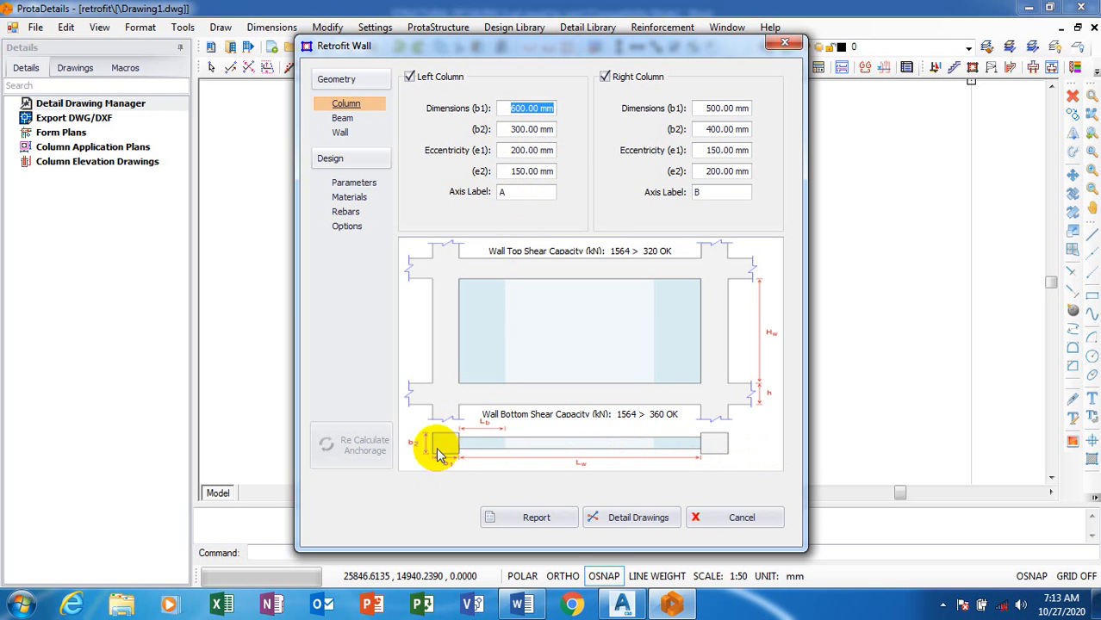
left_click(521, 129)
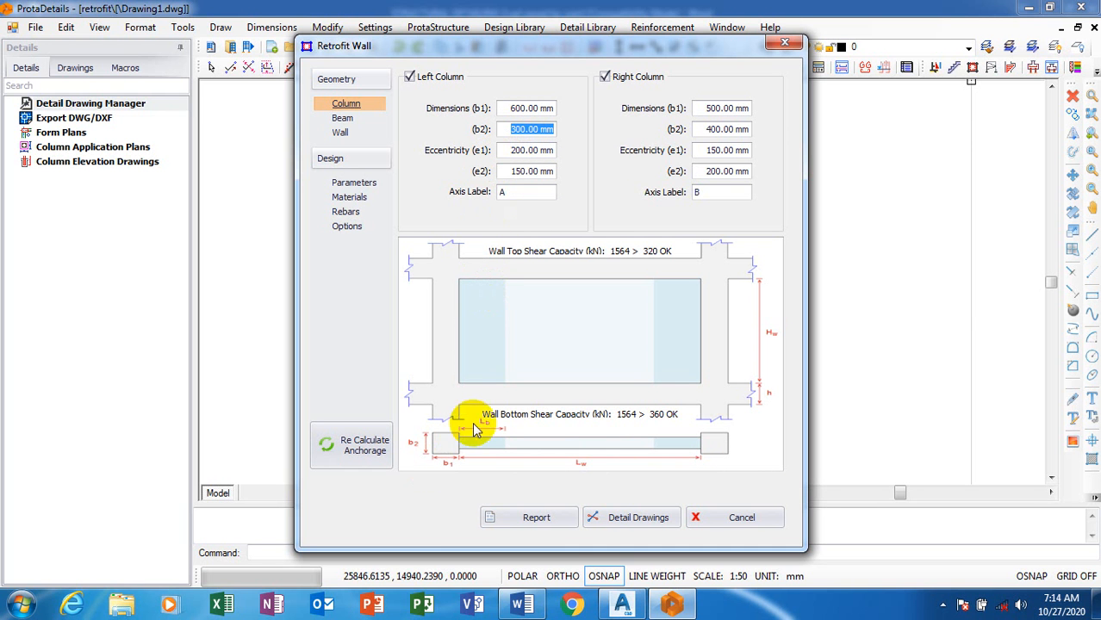
left_click(529, 151)
left_click(516, 173)
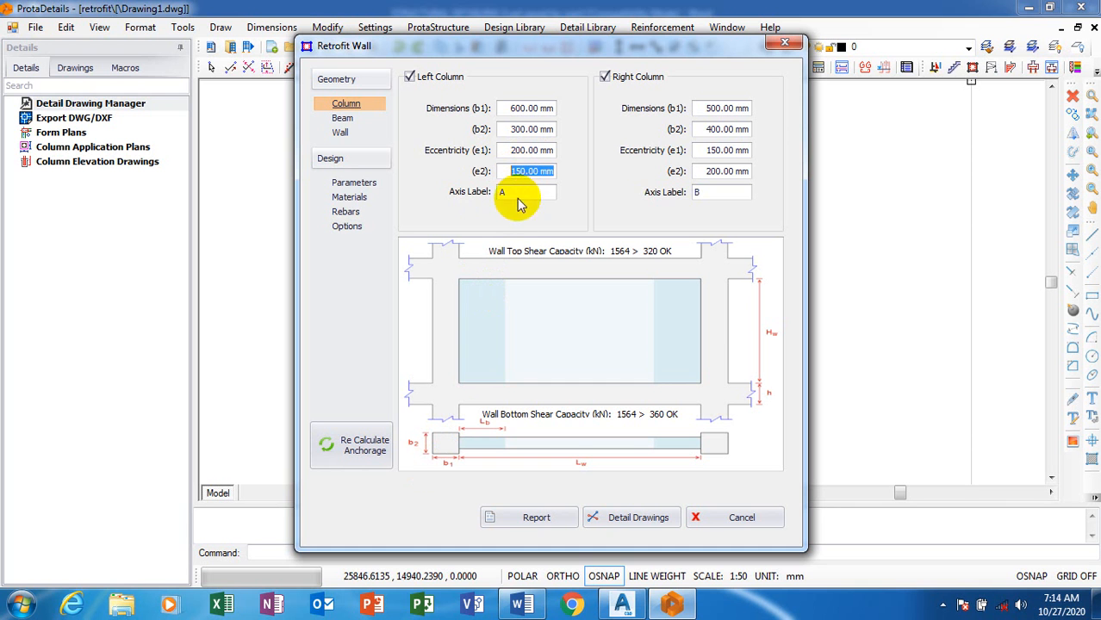
Set the right column's dimensions to 600 mm for b1 and 300 mm for b2
left_click(723, 109)
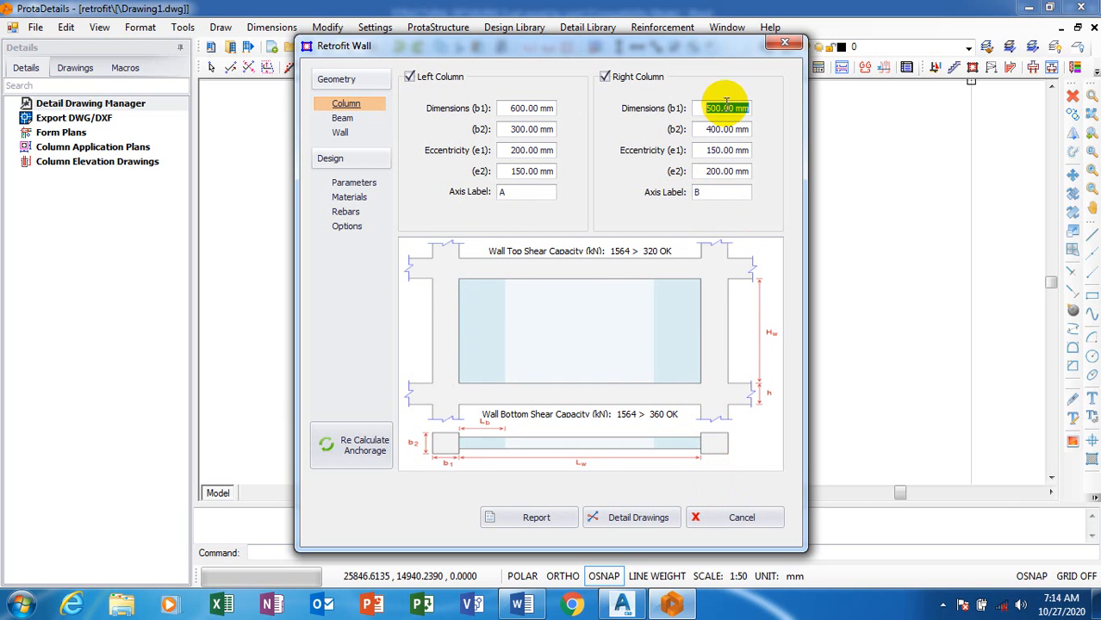
type("600")
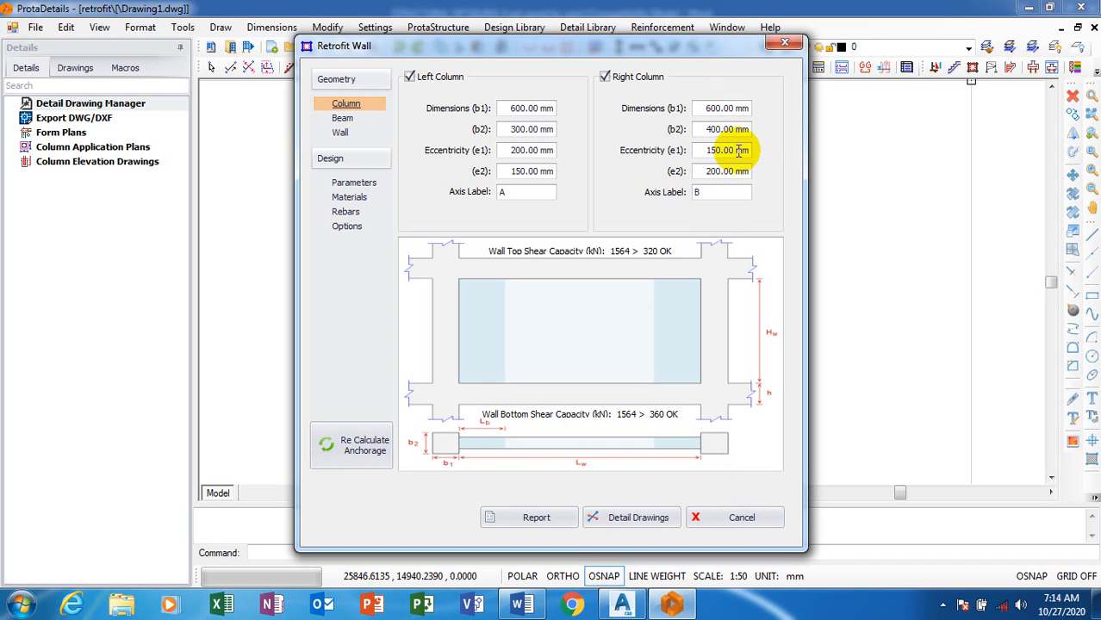
left_click_drag(748, 129, 715, 131)
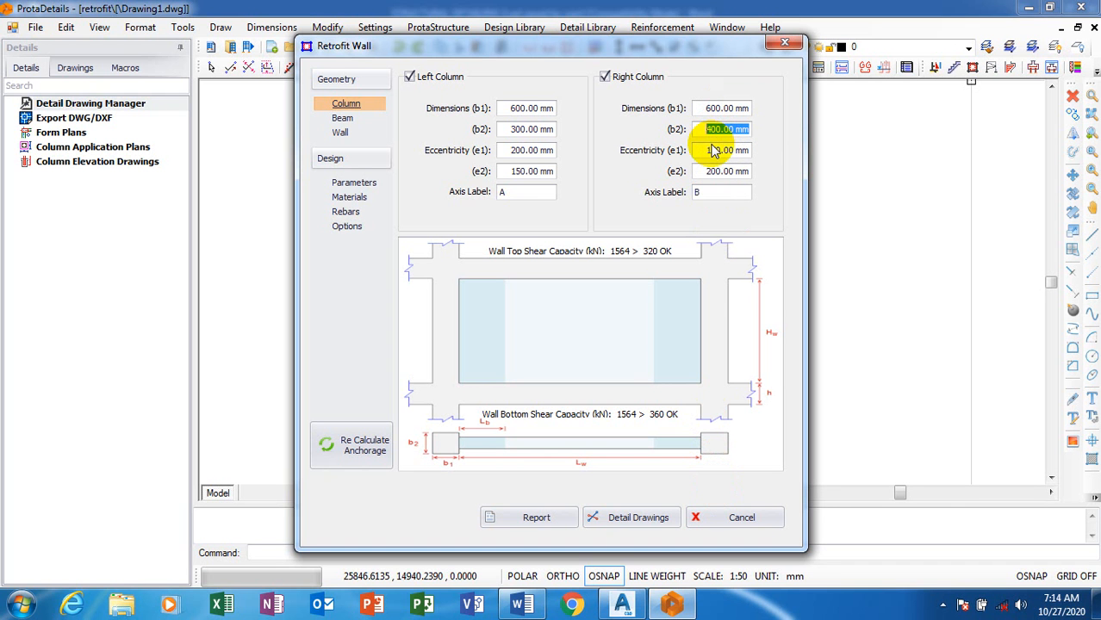
type("300")
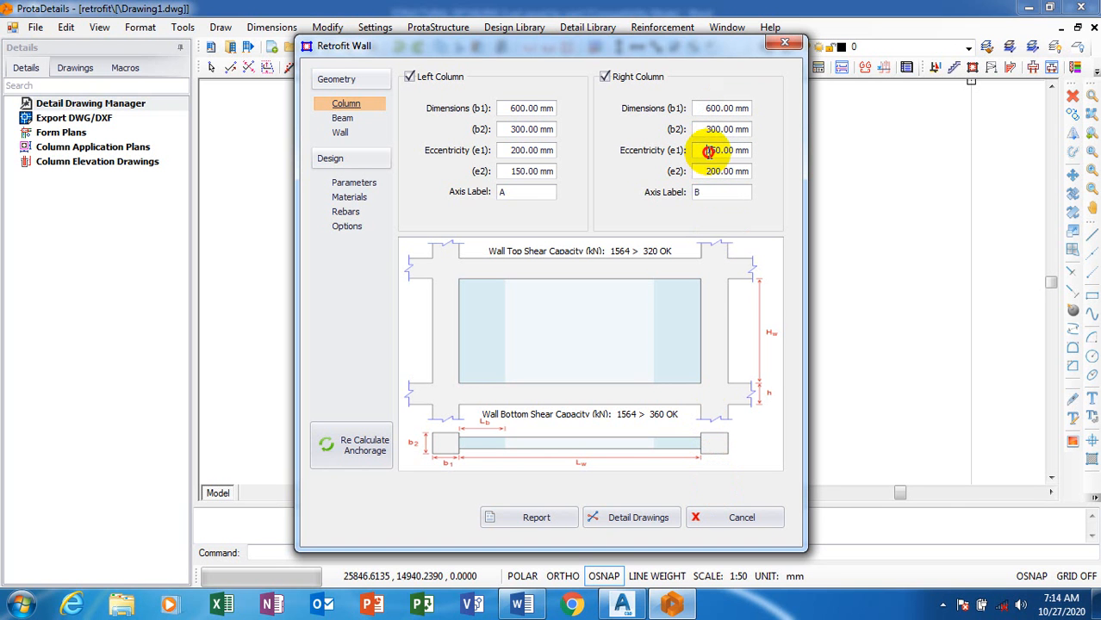
key("Tab")
key("Tab")
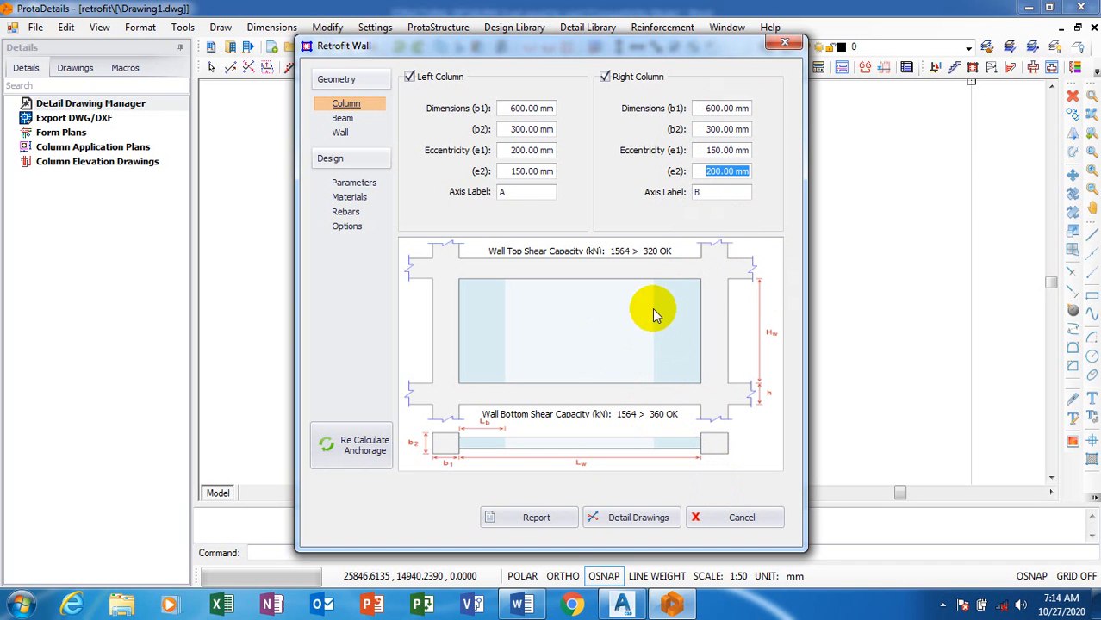
Check the height and eccentricity values of the retrofit wall's top and lower beams
left_click(342, 121)
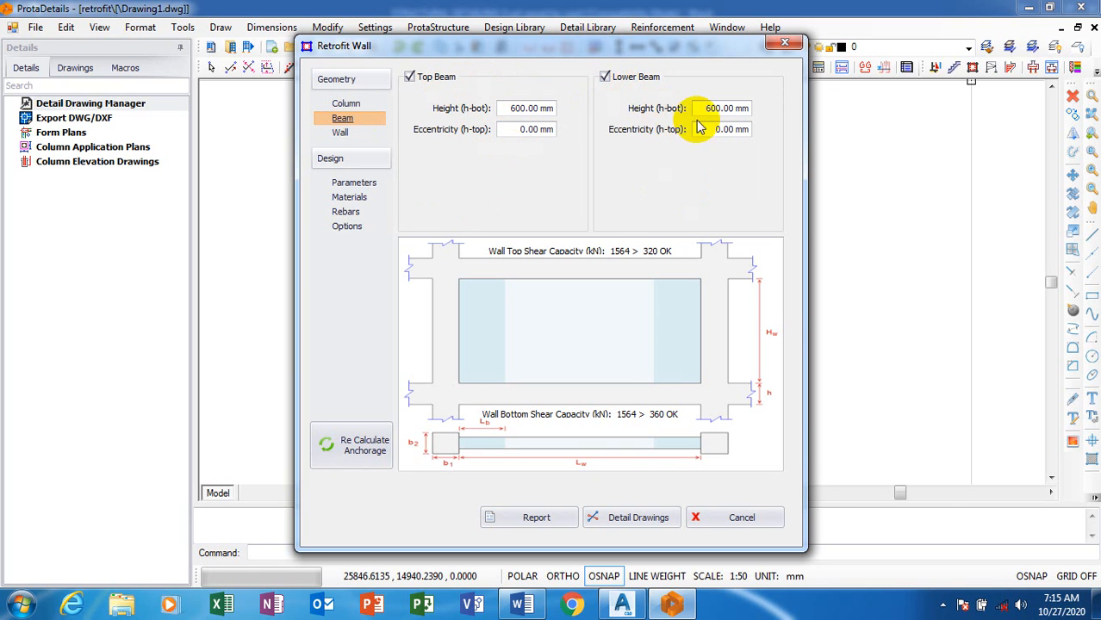
double_click(731, 113)
left_click(724, 131)
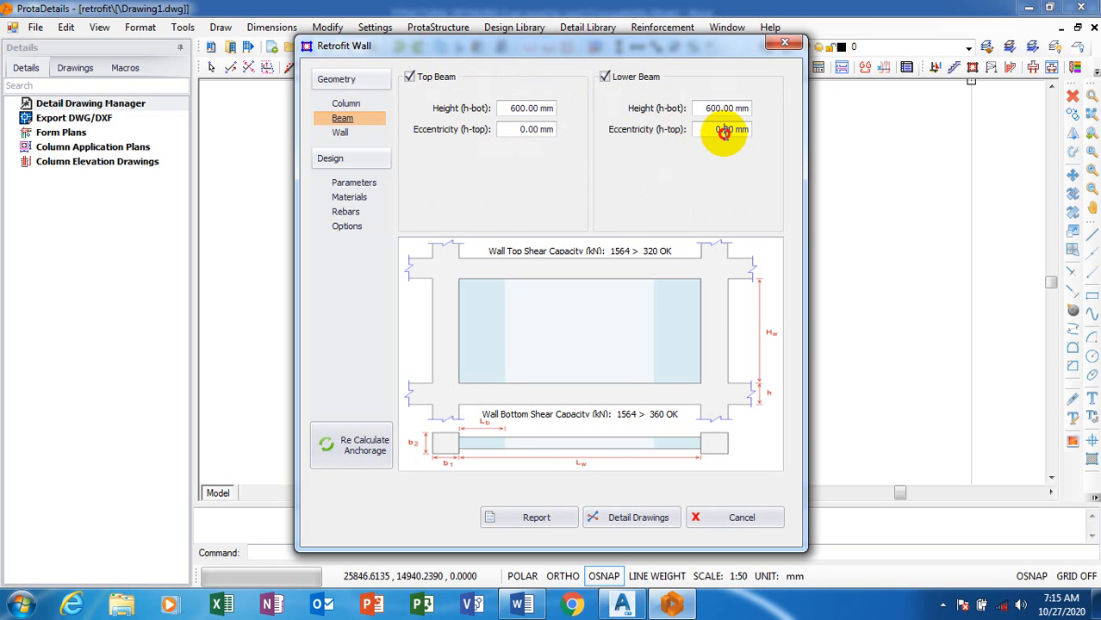
left_click(526, 130)
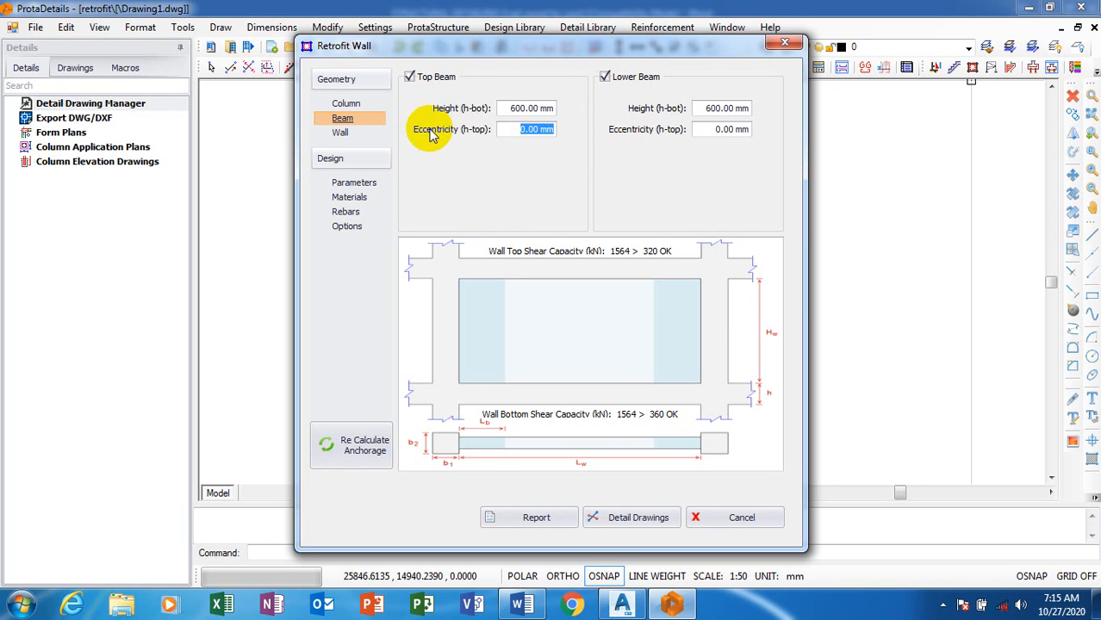
Set the retrofit wall's height (Hw) to 3000 mm in the wall geometry
left_click(352, 138)
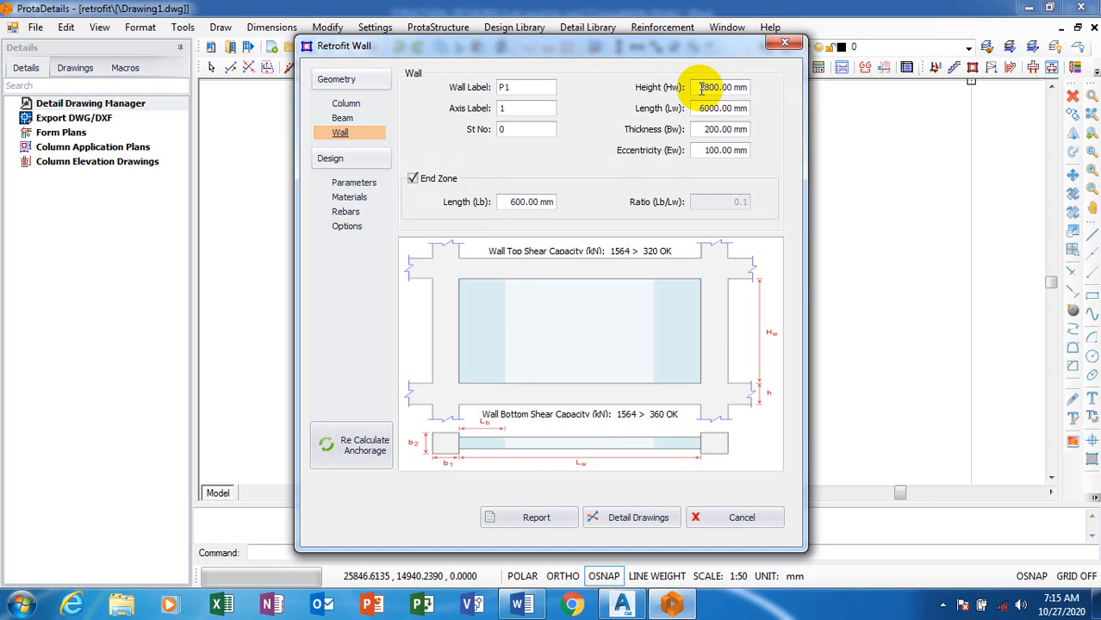
left_click_drag(701, 90, 739, 93)
type("3000")
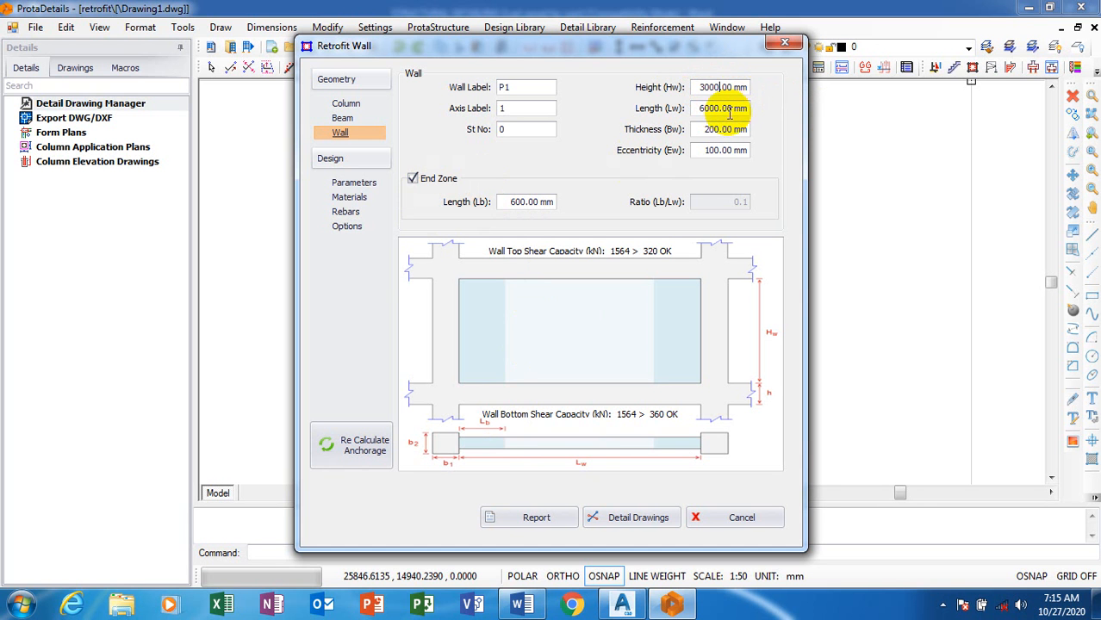
double_click(711, 111)
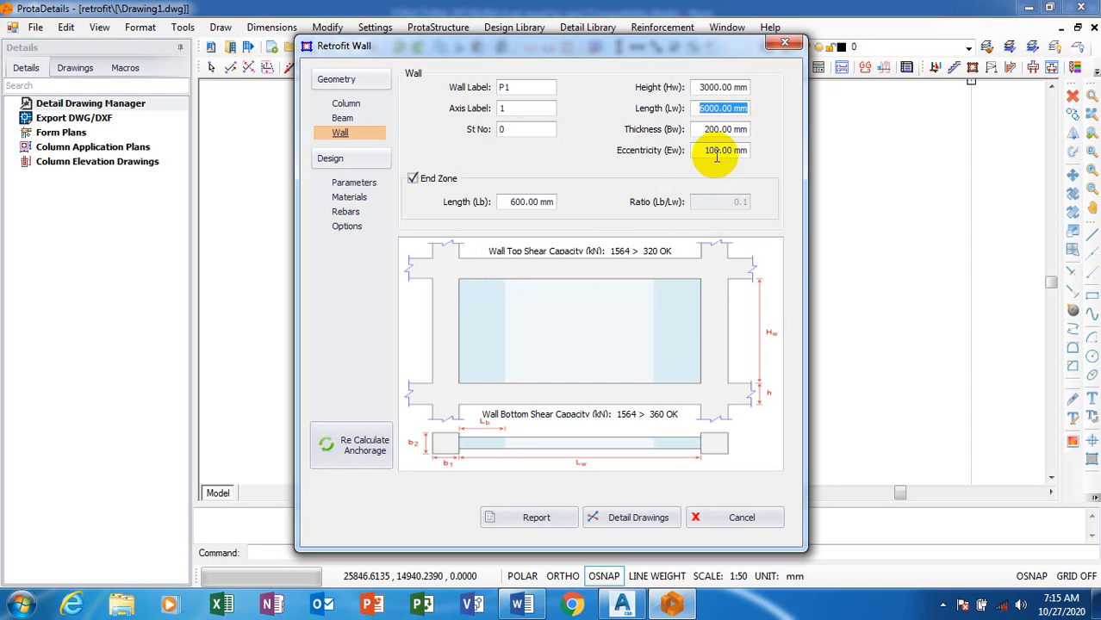
Set the wall's thickness (Bw) to 230 mm and its eccentricity (Ew) to 115 mm
left_click(722, 130)
double_click(722, 130)
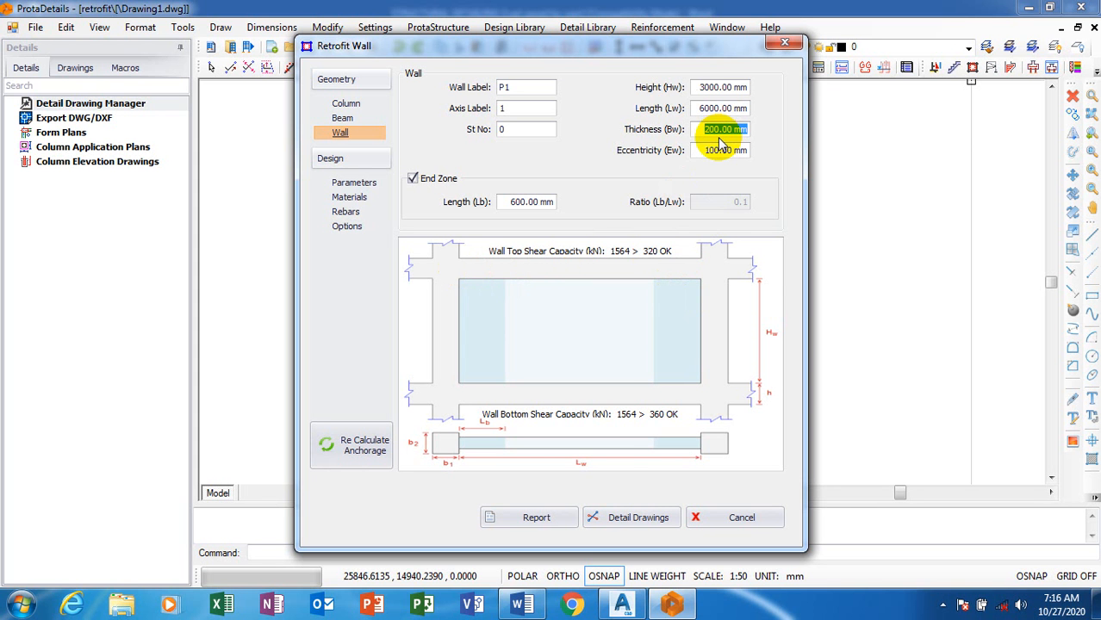
type("23")
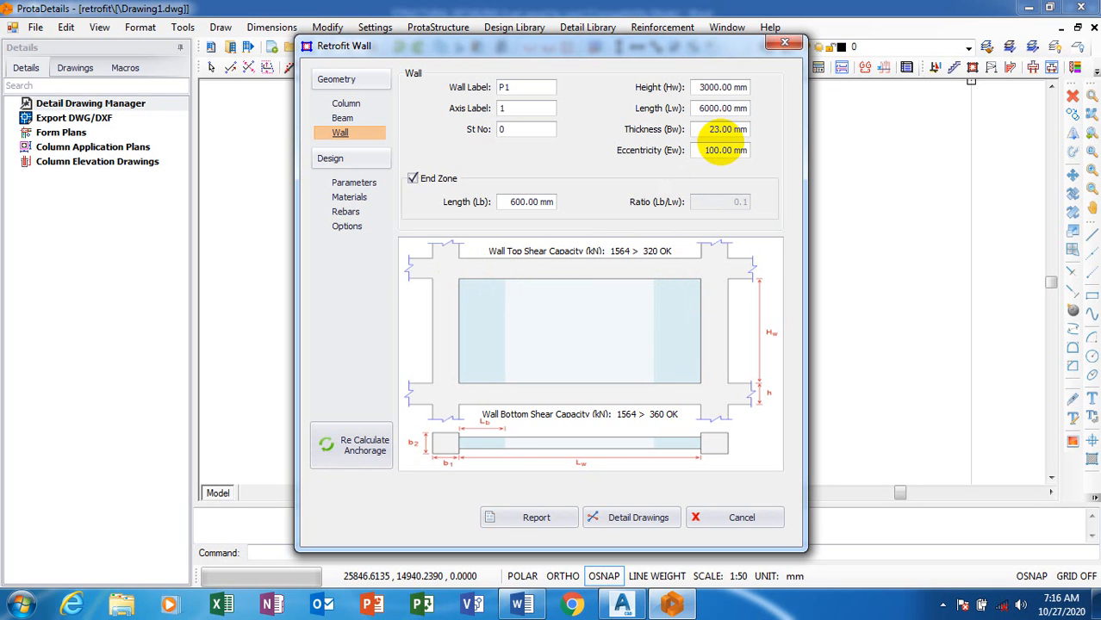
type("0")
left_click(706, 153)
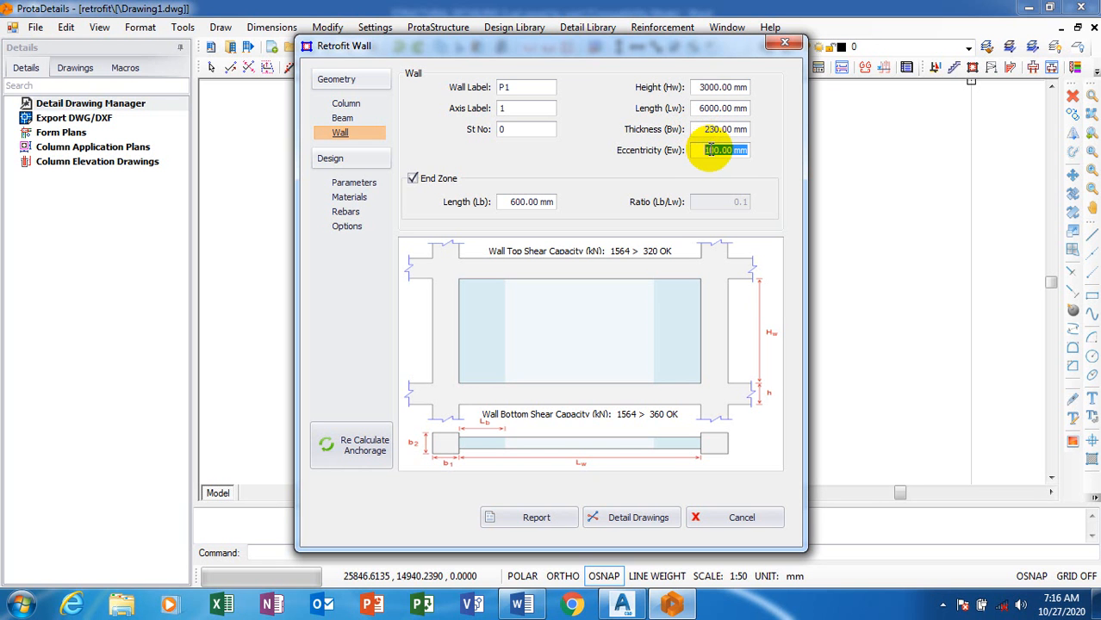
type("115")
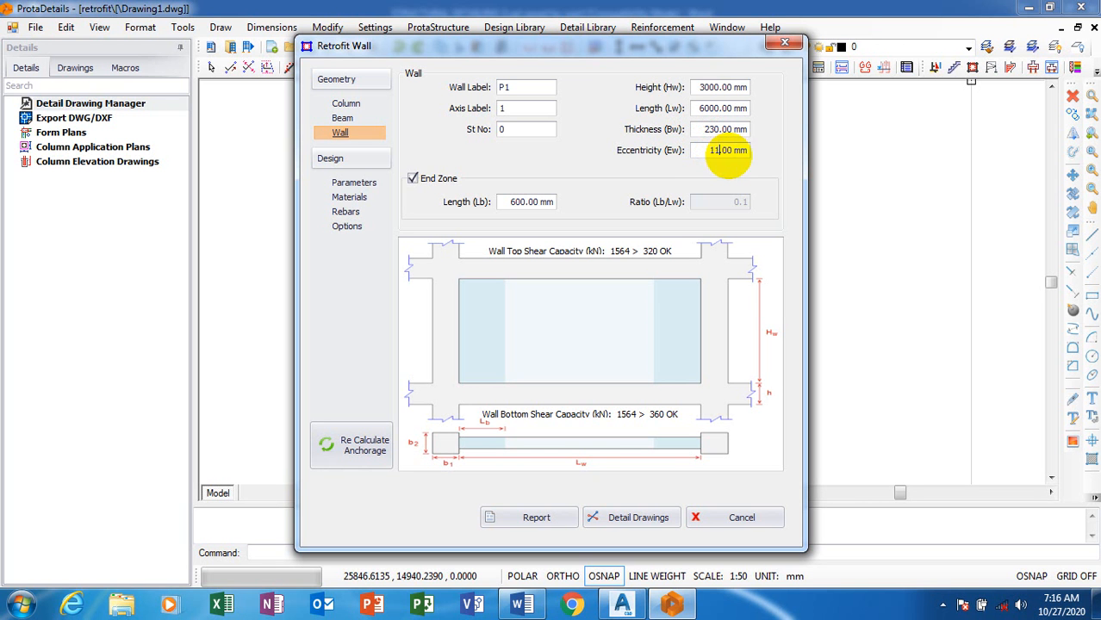
left_click(722, 131)
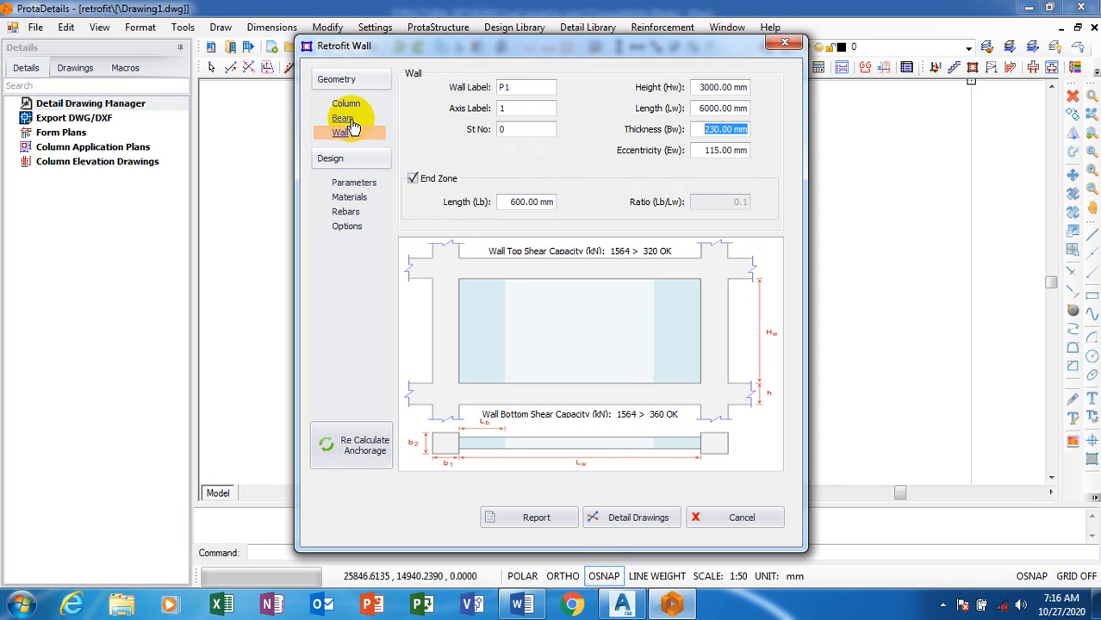
Review the wall's calculation parameters and the concrete material properties, keeping C20/25 as the concrete
left_click(367, 186)
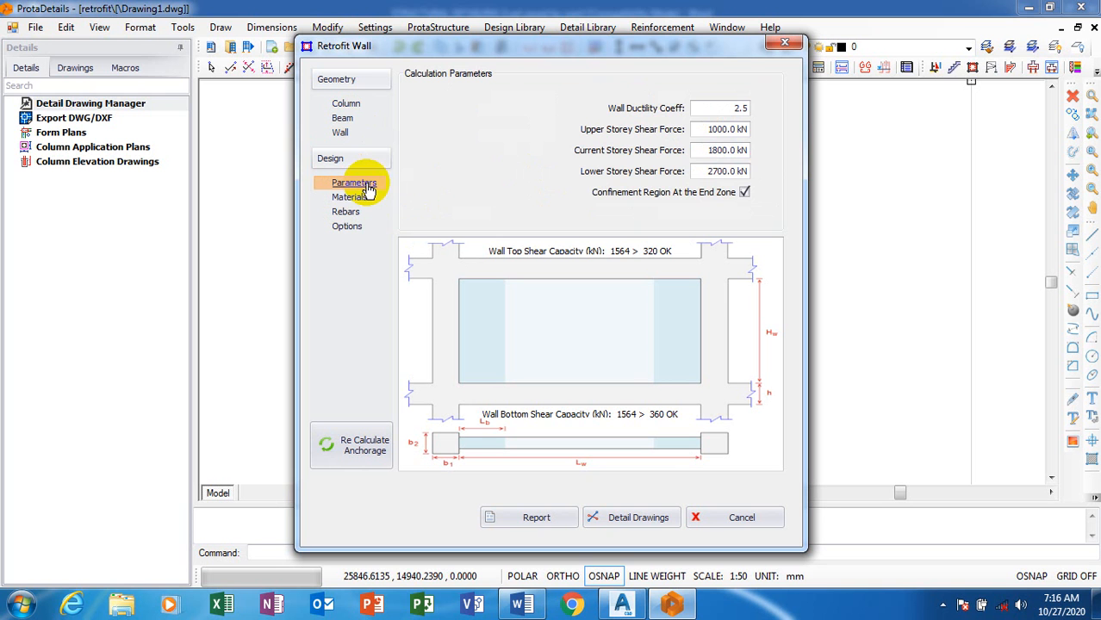
left_click(357, 197)
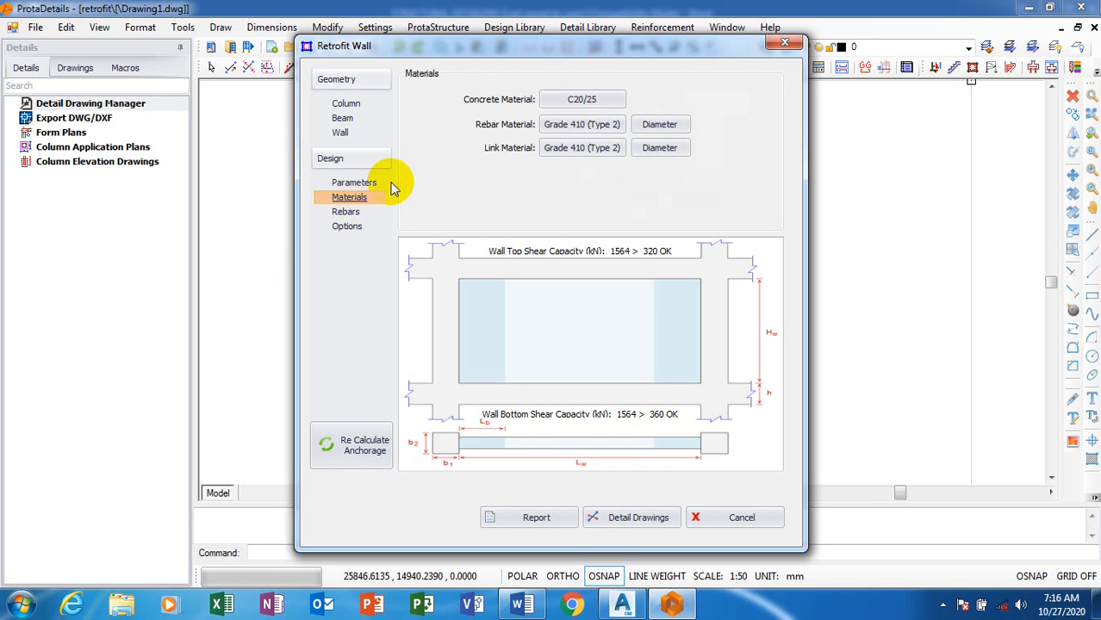
left_click(603, 101)
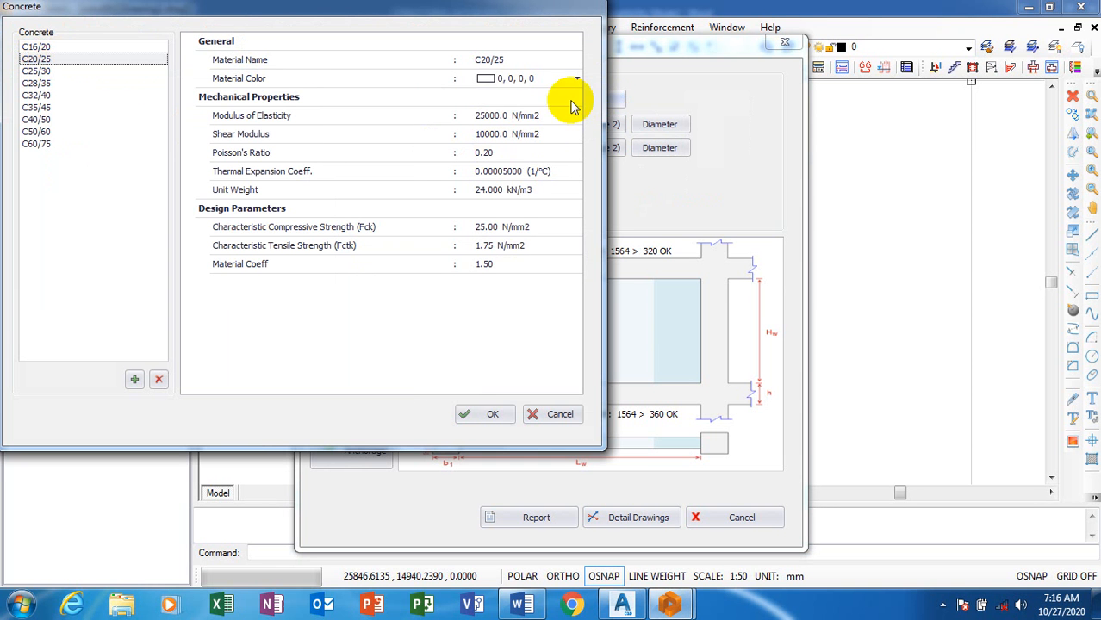
left_click(466, 416)
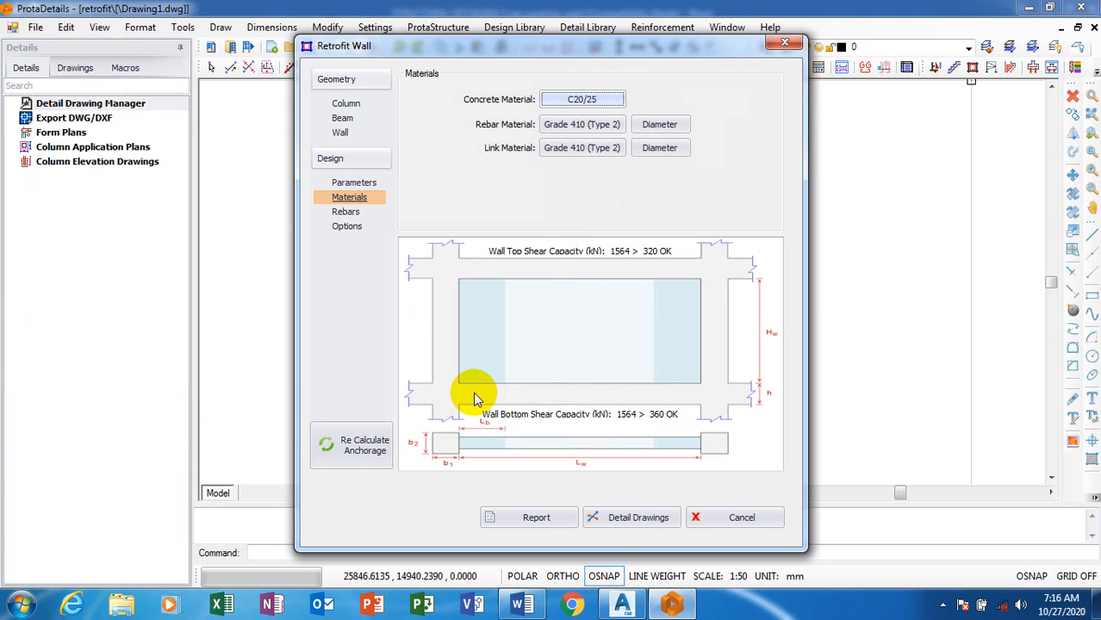
Compare the Grade 460 and Grade 500 rebar materials and confirm Grade 410 (Type 2) as the rebar material
left_click(594, 133)
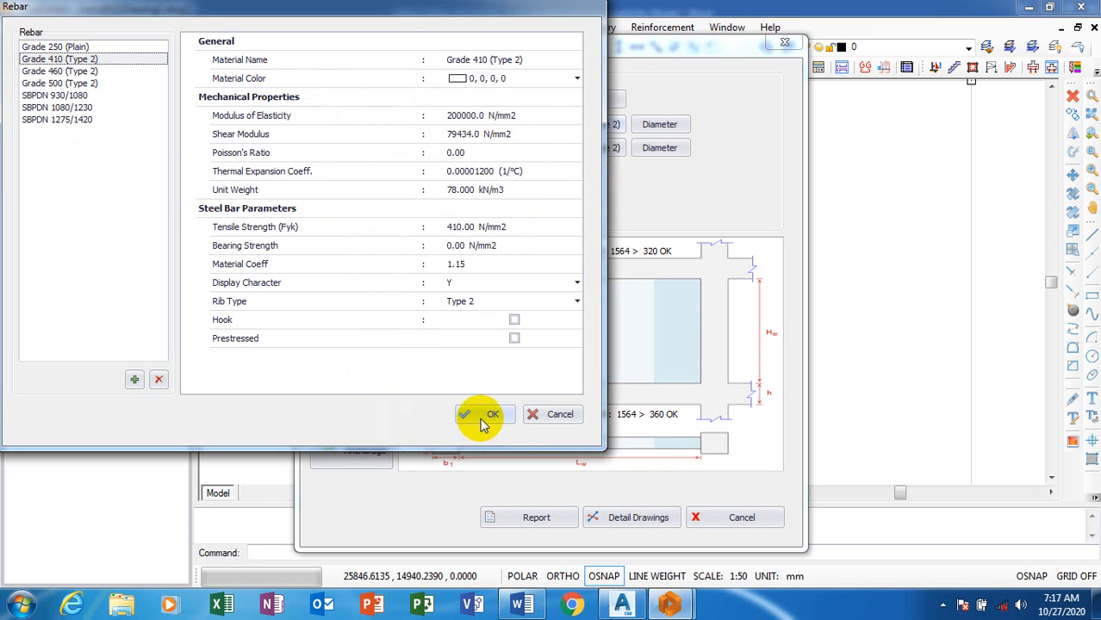
left_click(69, 72)
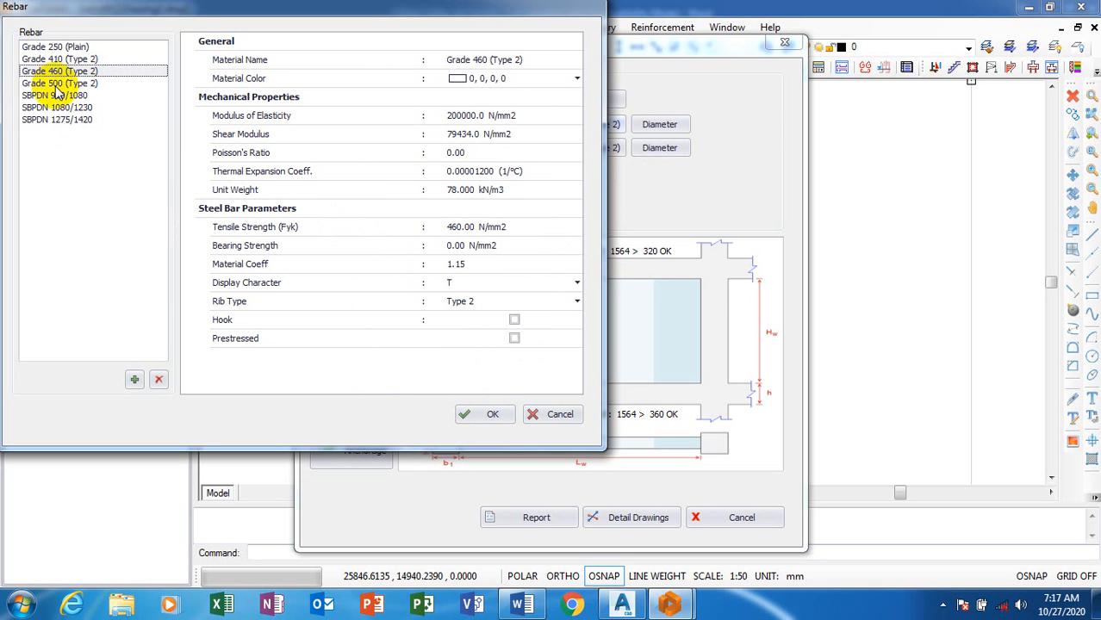
left_click(55, 84)
left_click(69, 59)
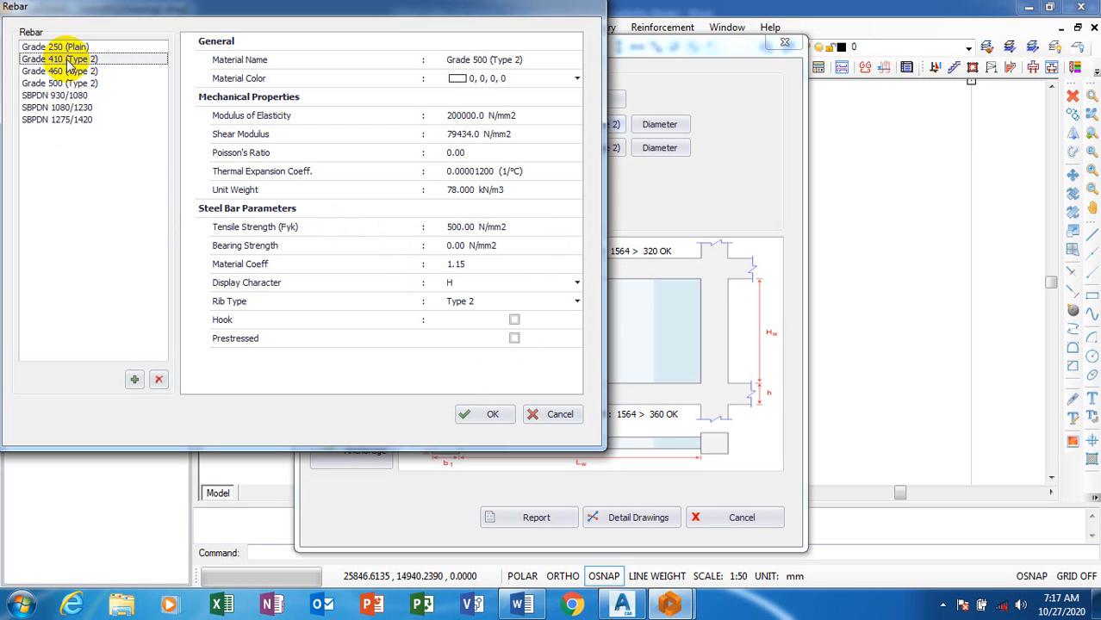
left_click(472, 417)
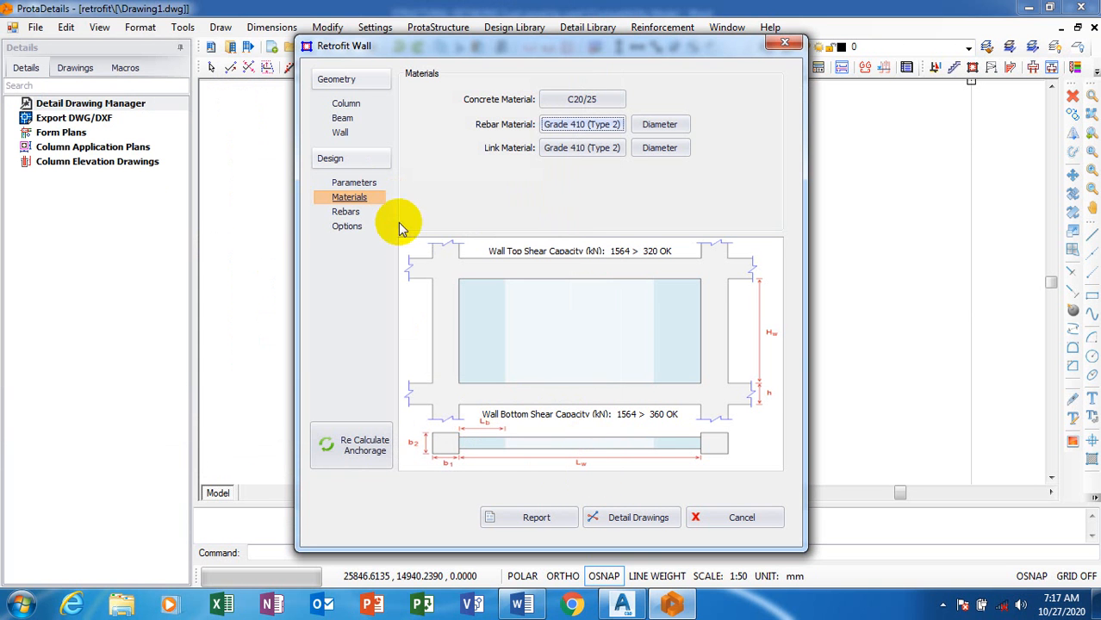
Try a 20 mm diameter for the wall lateral rebar and set it back to 16 mm
left_click(340, 215)
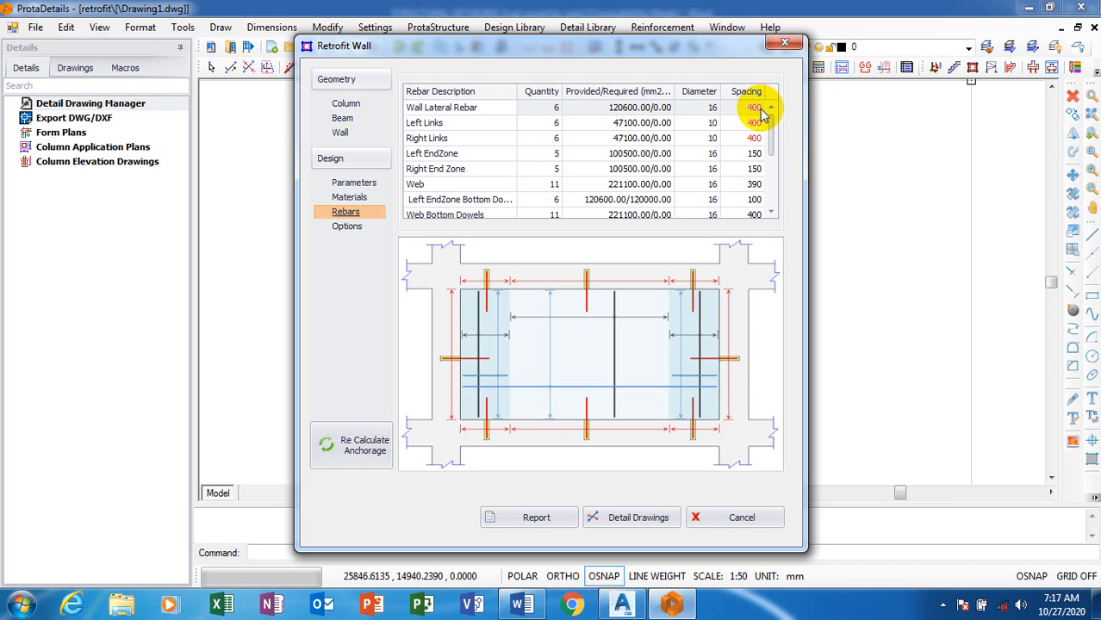
left_click(714, 112)
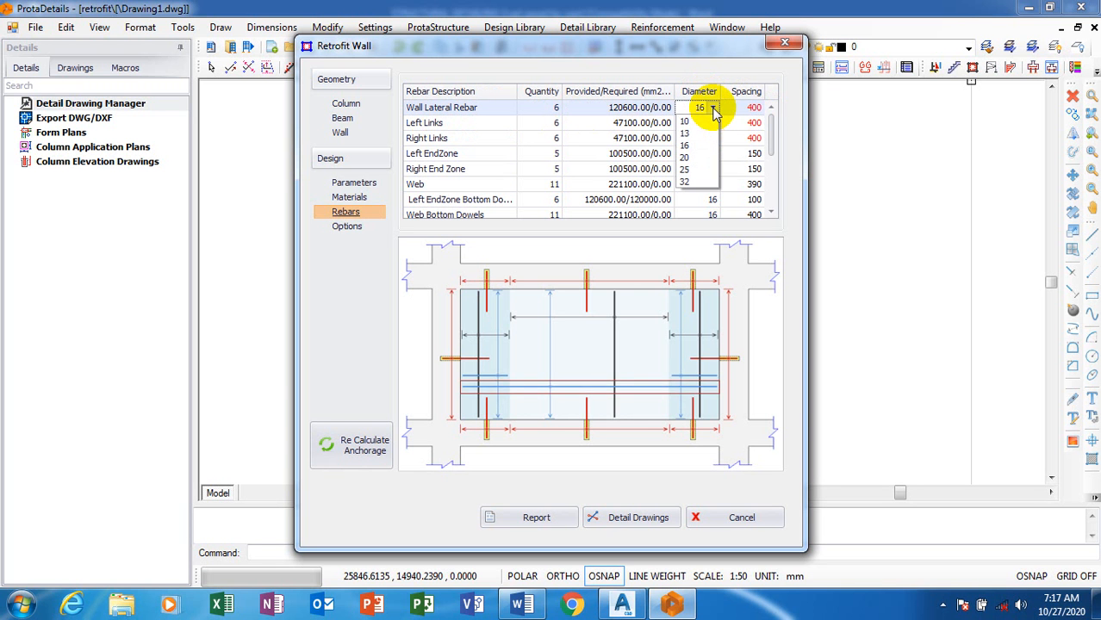
left_click(714, 110)
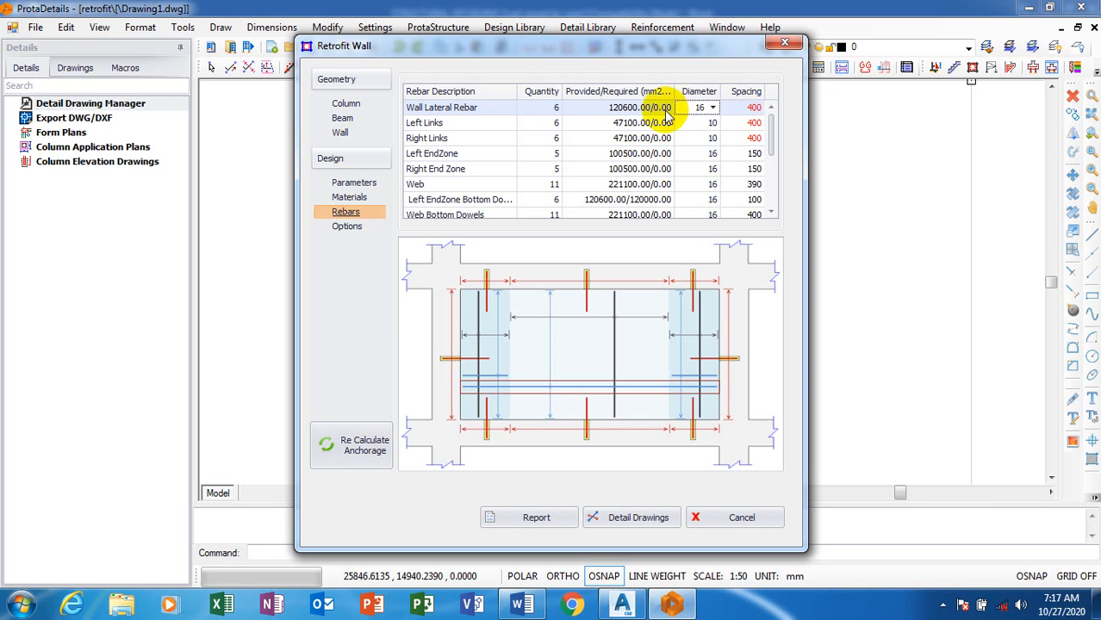
left_click(712, 110)
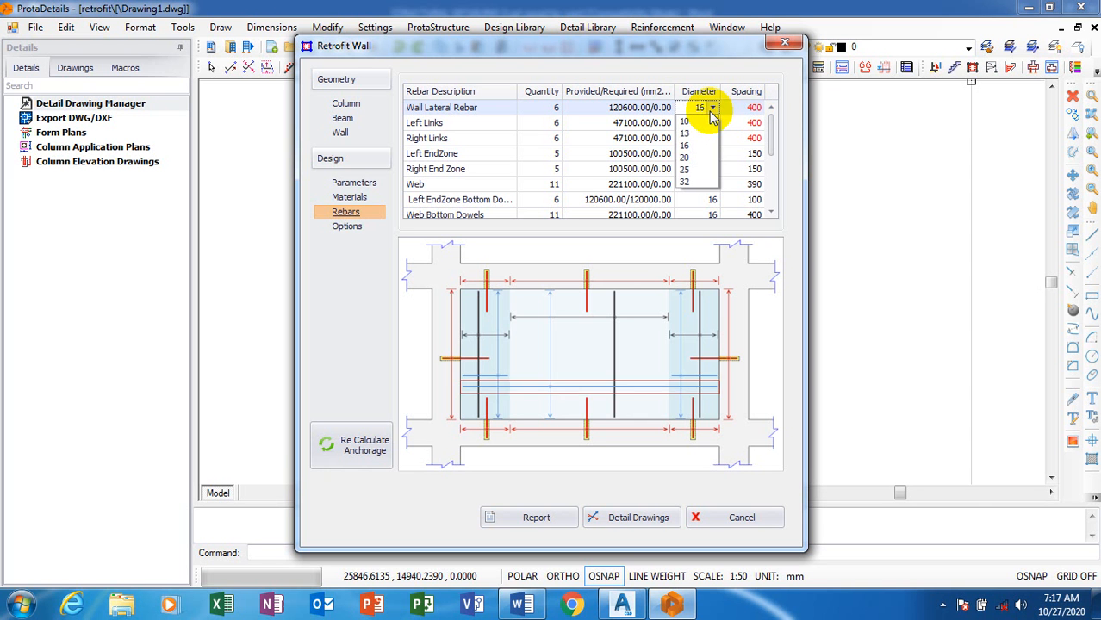
left_click(682, 158)
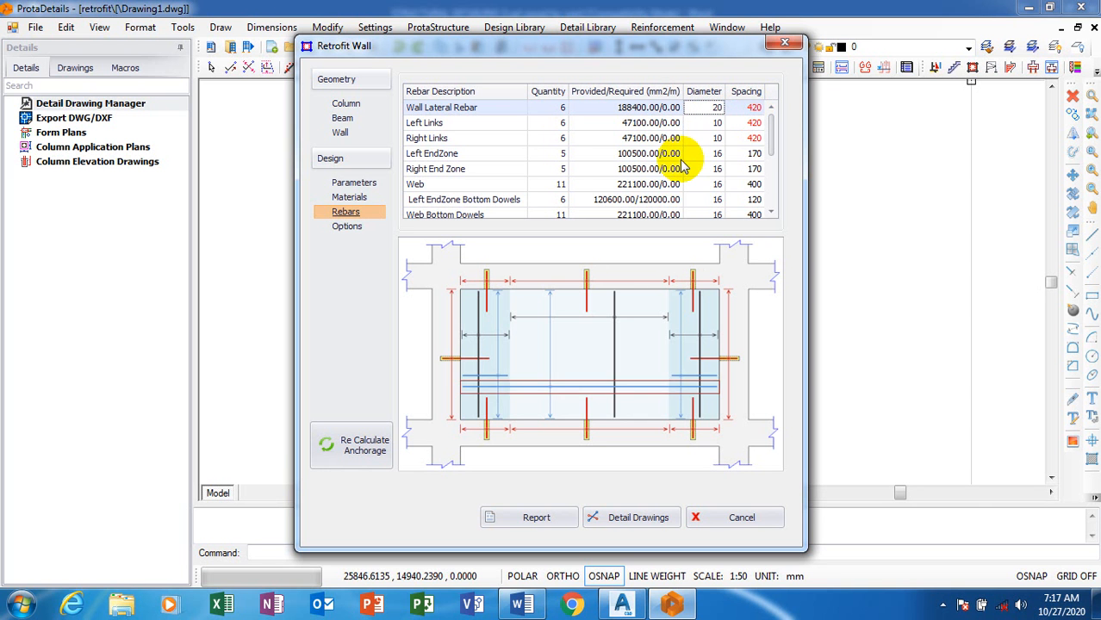
left_click(718, 116)
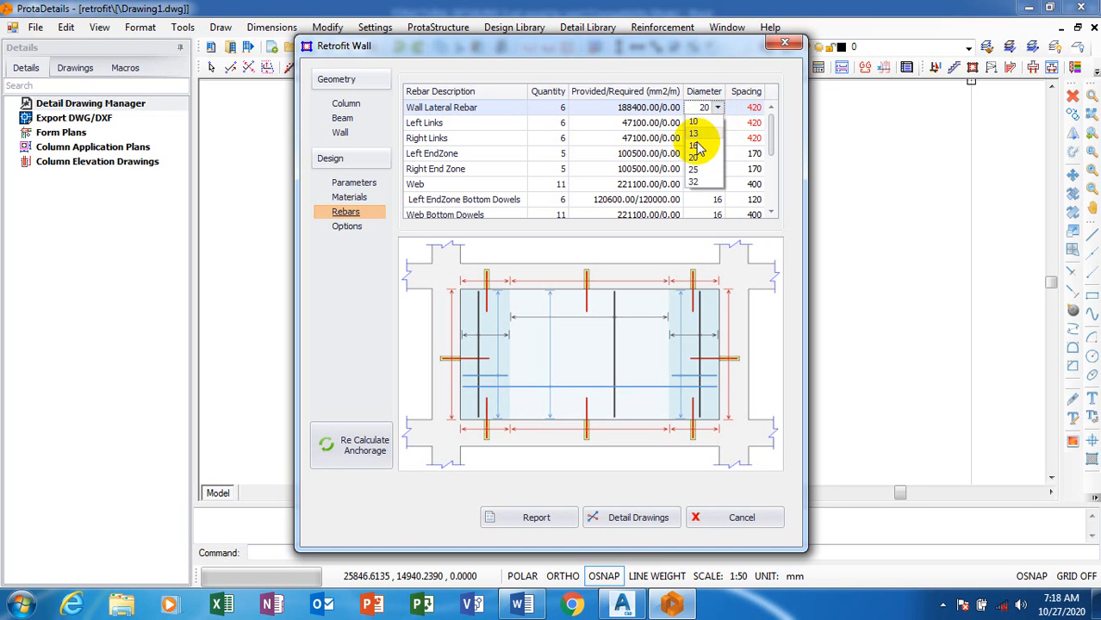
left_click(696, 147)
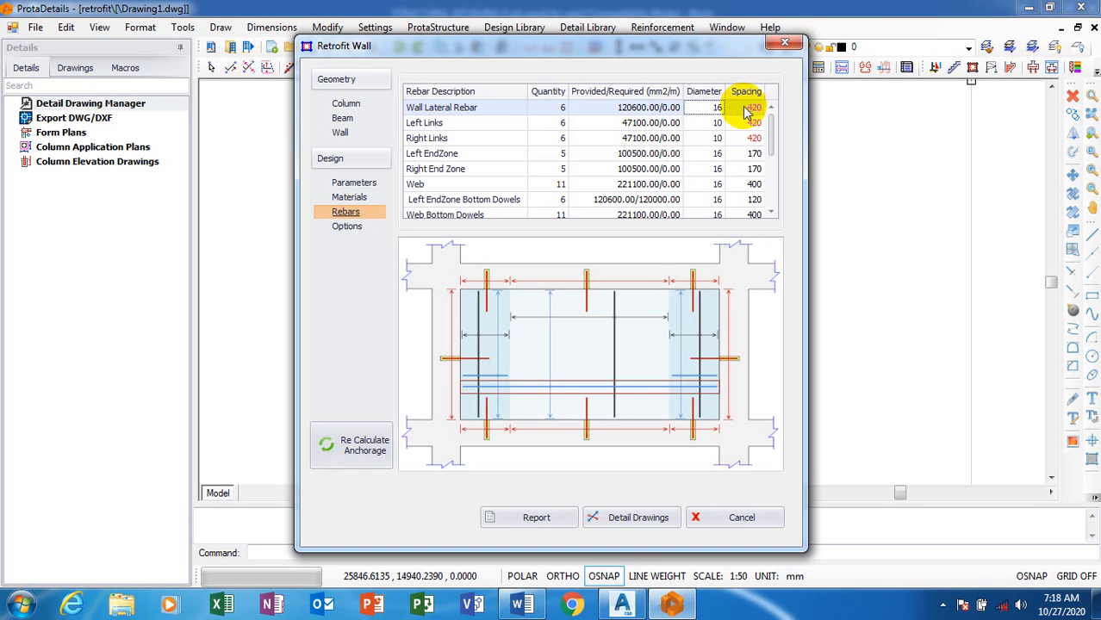
Set the spacing of the wall lateral rebar to 300 mm
left_click(752, 107)
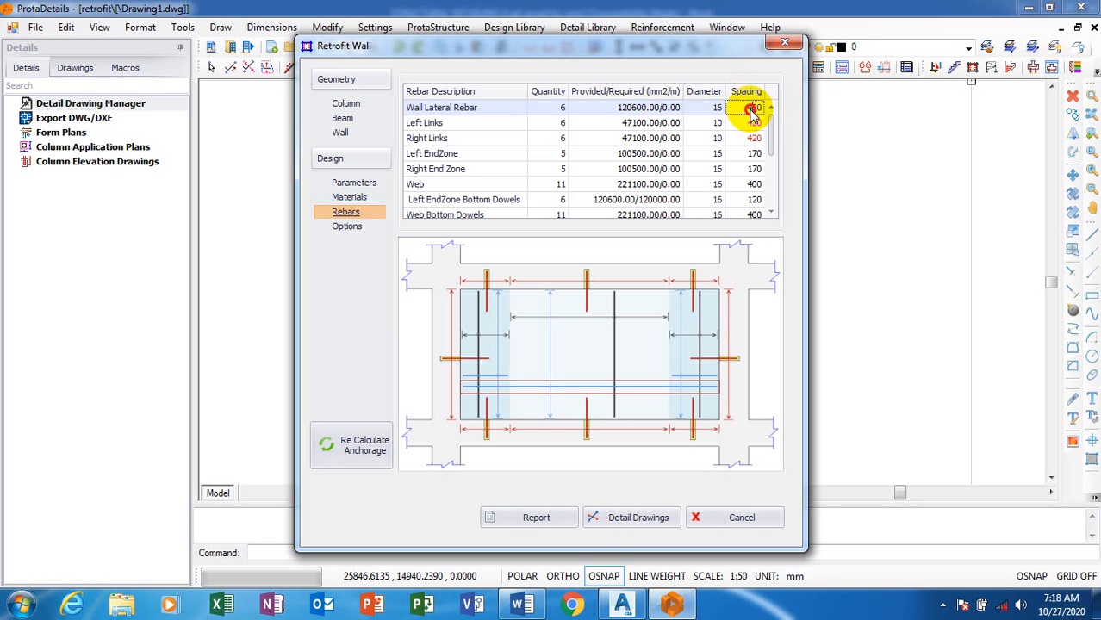
left_click_drag(742, 108, 766, 110)
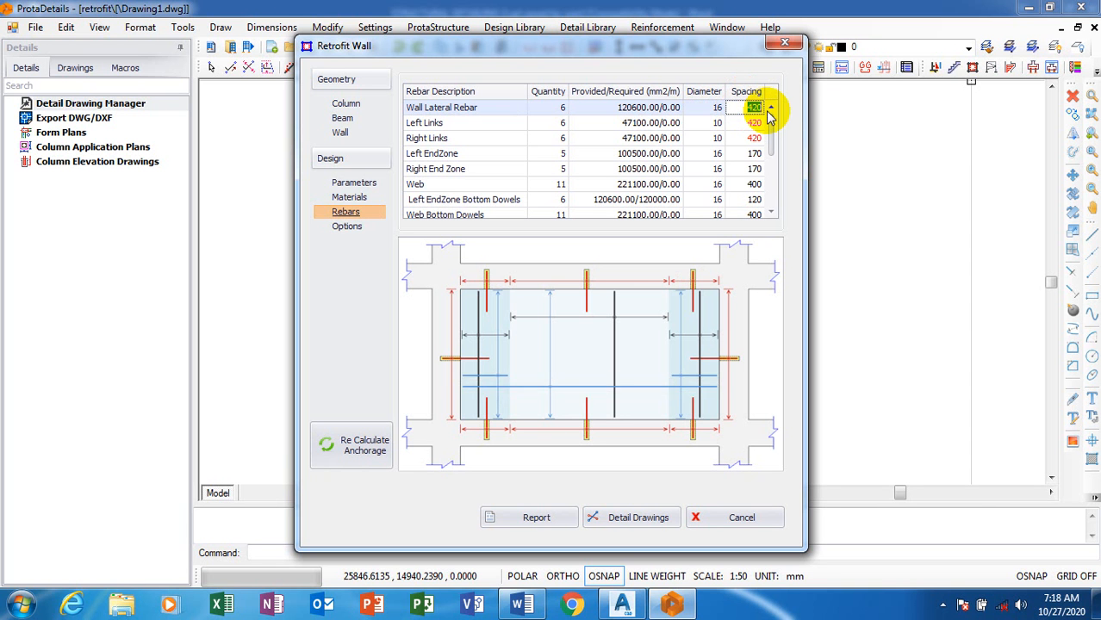
type("300")
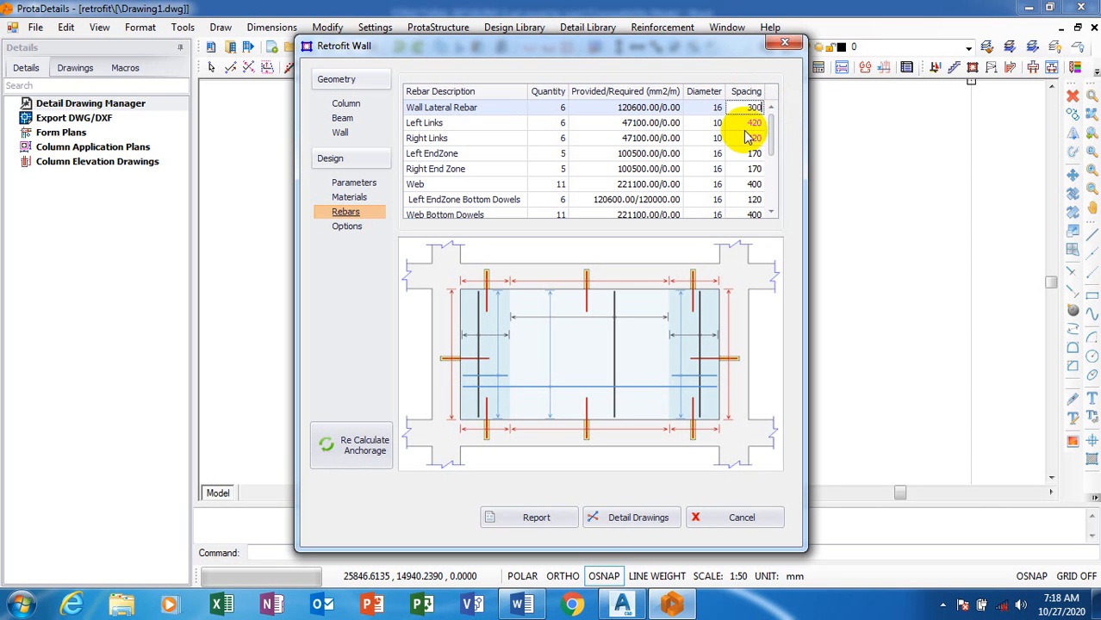
left_click(749, 125)
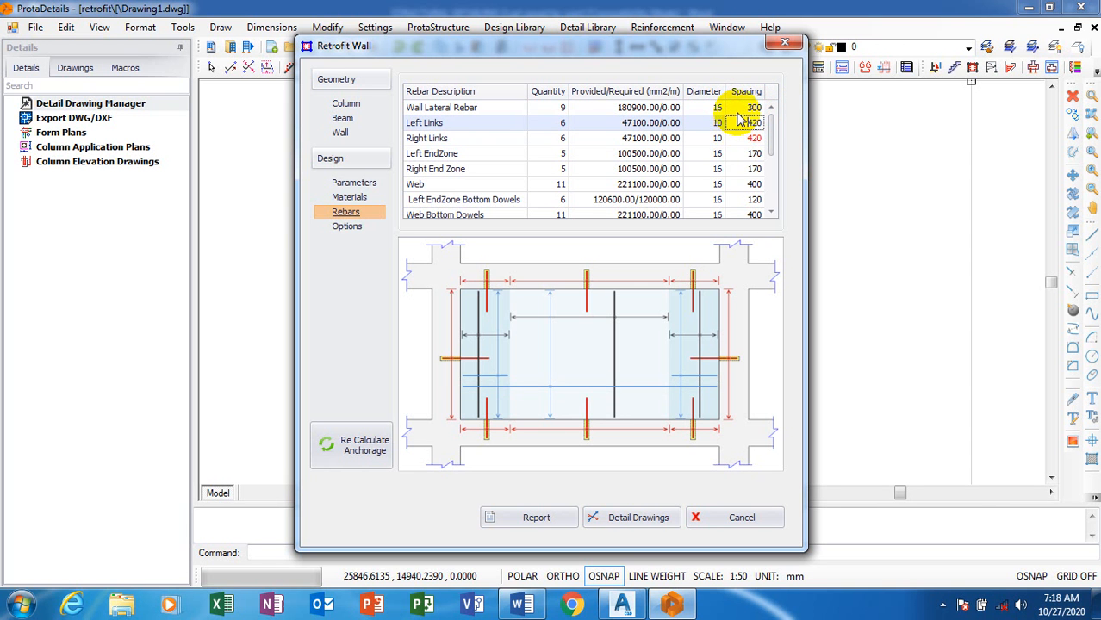
Set the spacing of both the left links and the right links to 250 mm
left_click(739, 108)
left_click(739, 125)
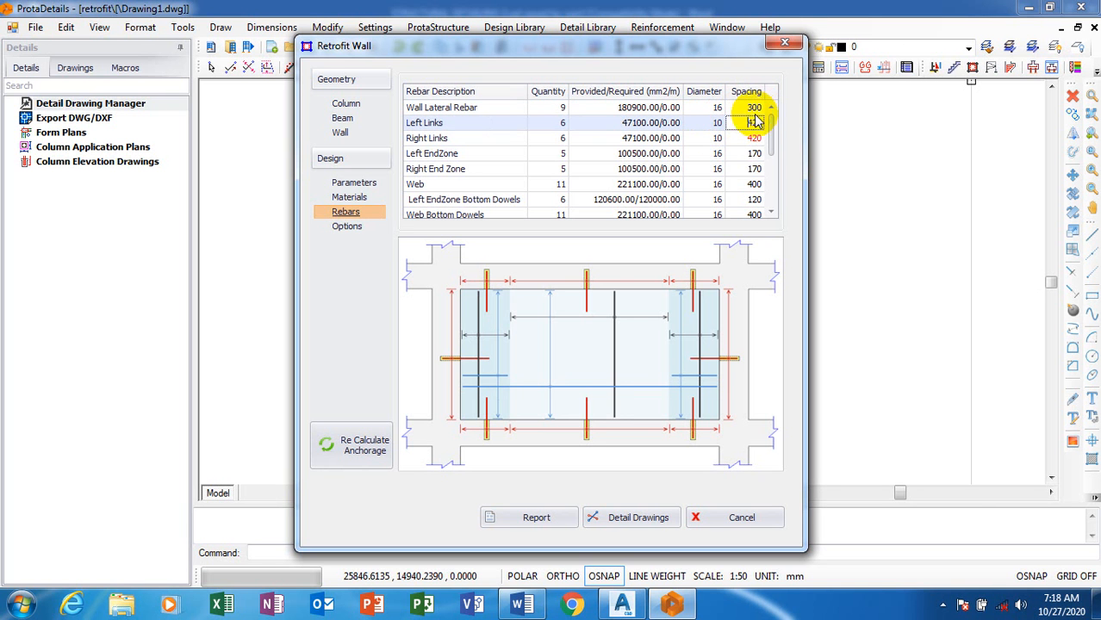
left_click(745, 122)
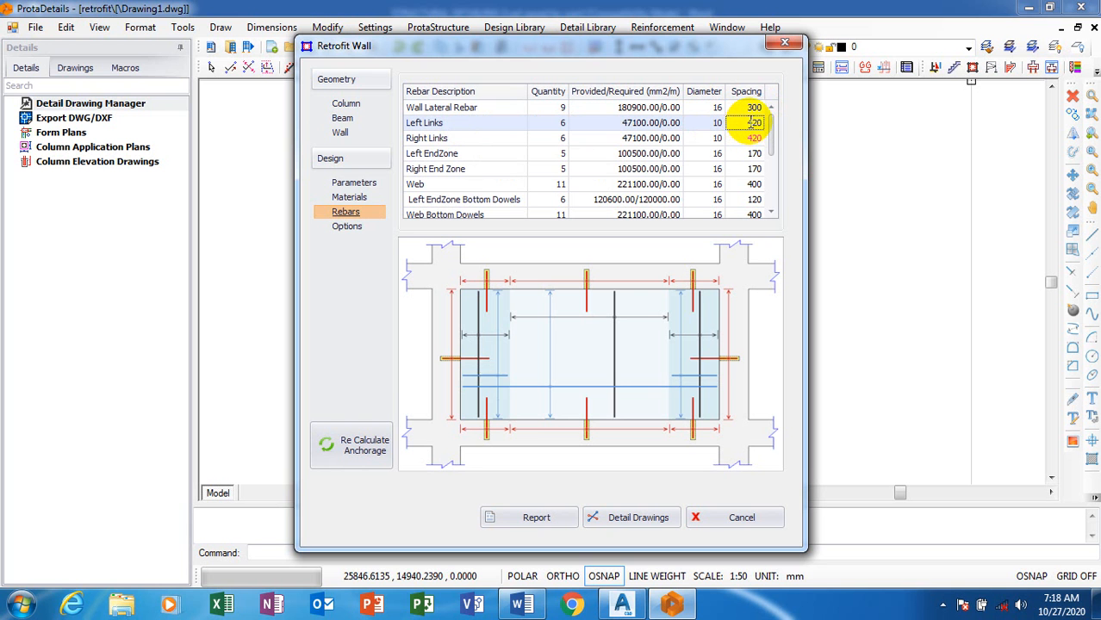
type("2")
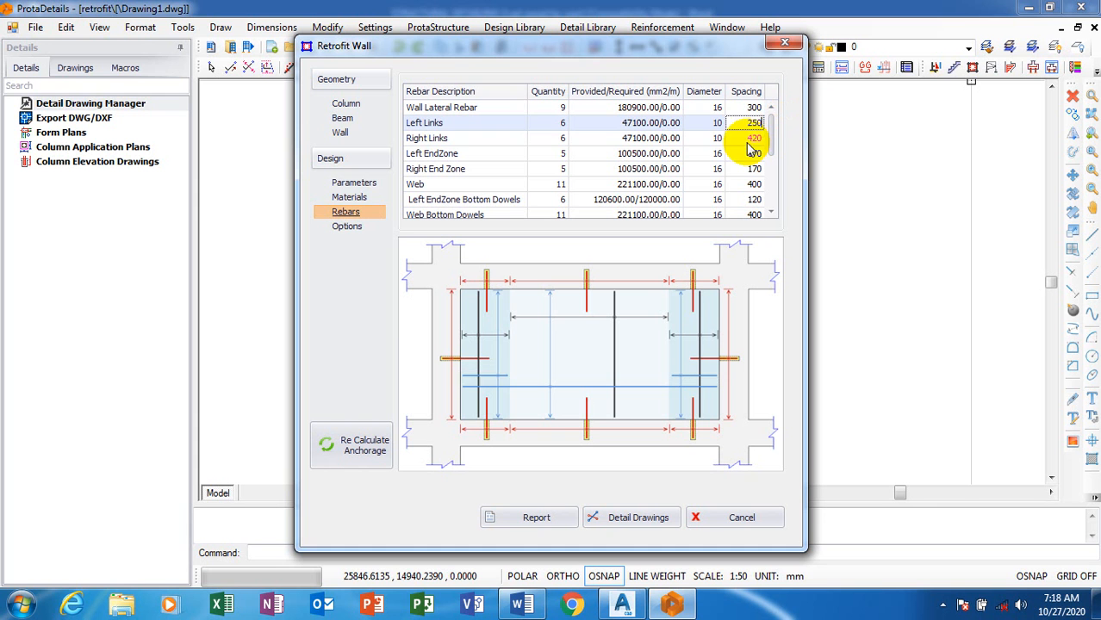
left_click(746, 138)
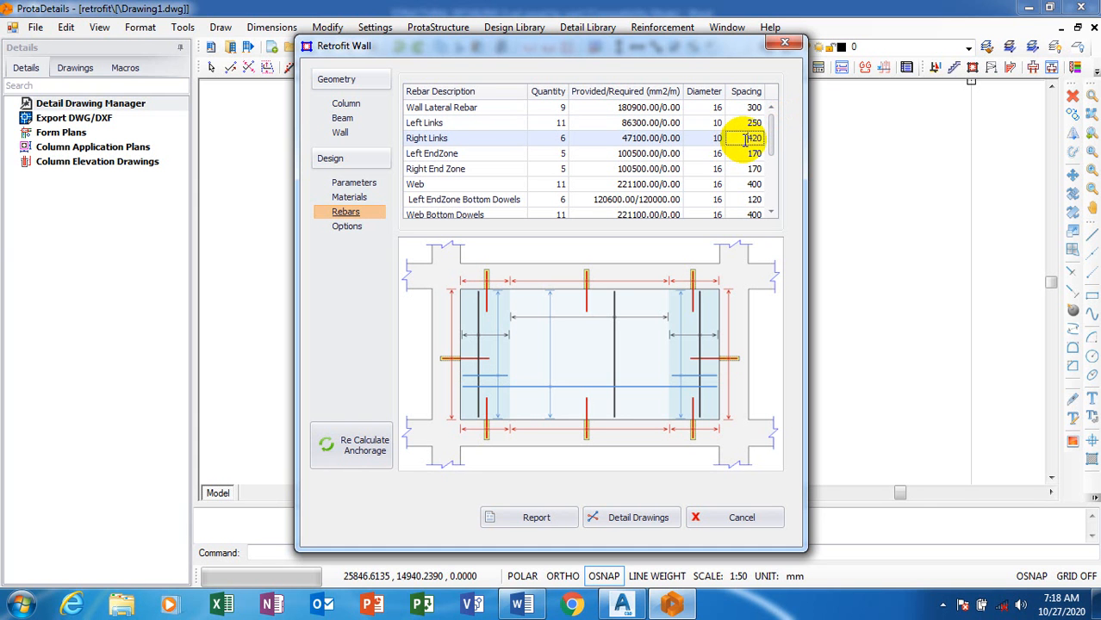
left_click_drag(750, 139, 760, 140)
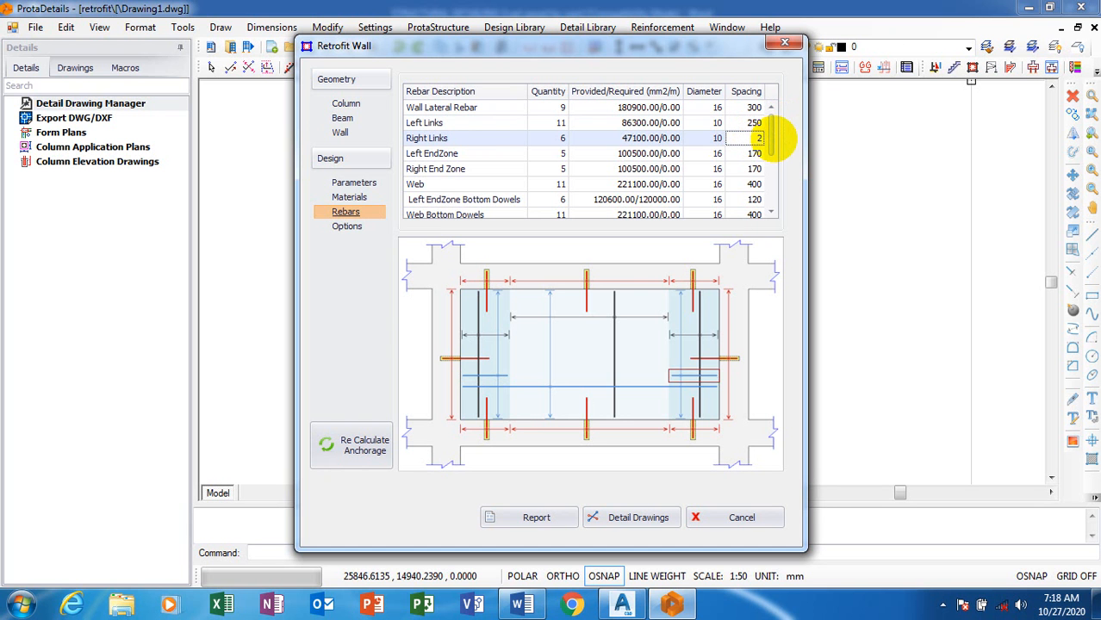
type("250")
left_click(748, 155)
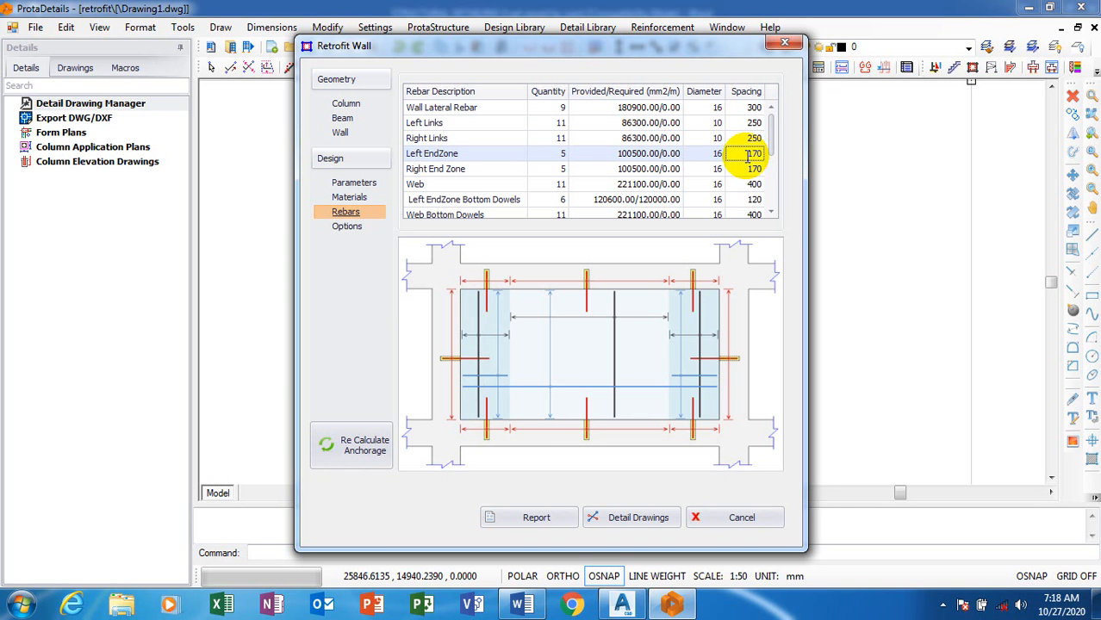
Review the spacings of the lateral bars, links and left end zone, and the diameters available for the wall lateral rebar
left_click(748, 107)
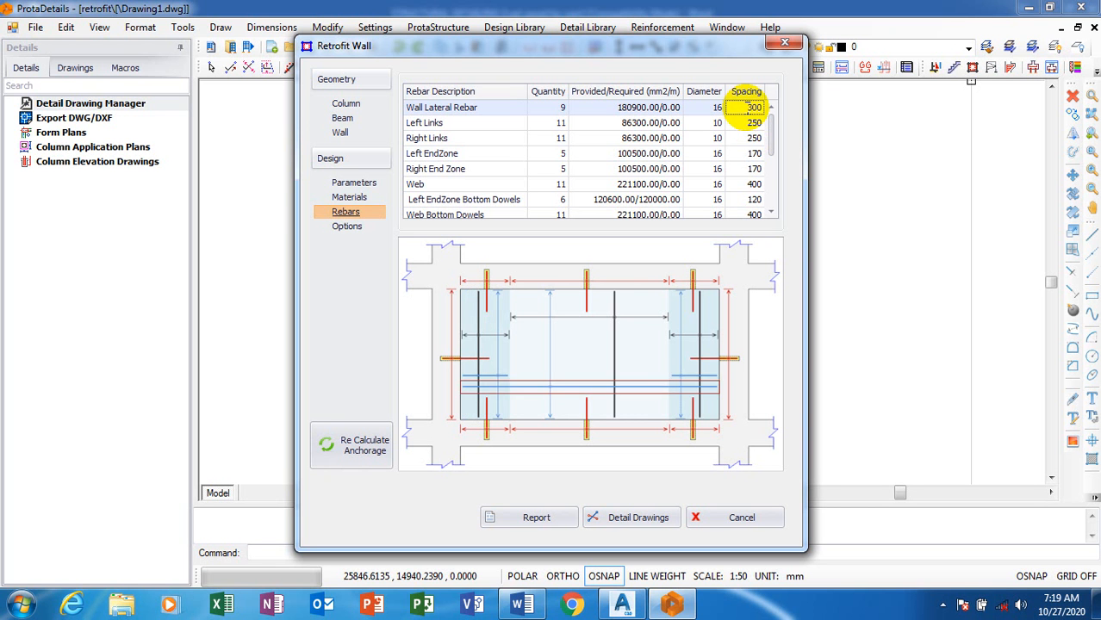
left_click(748, 129)
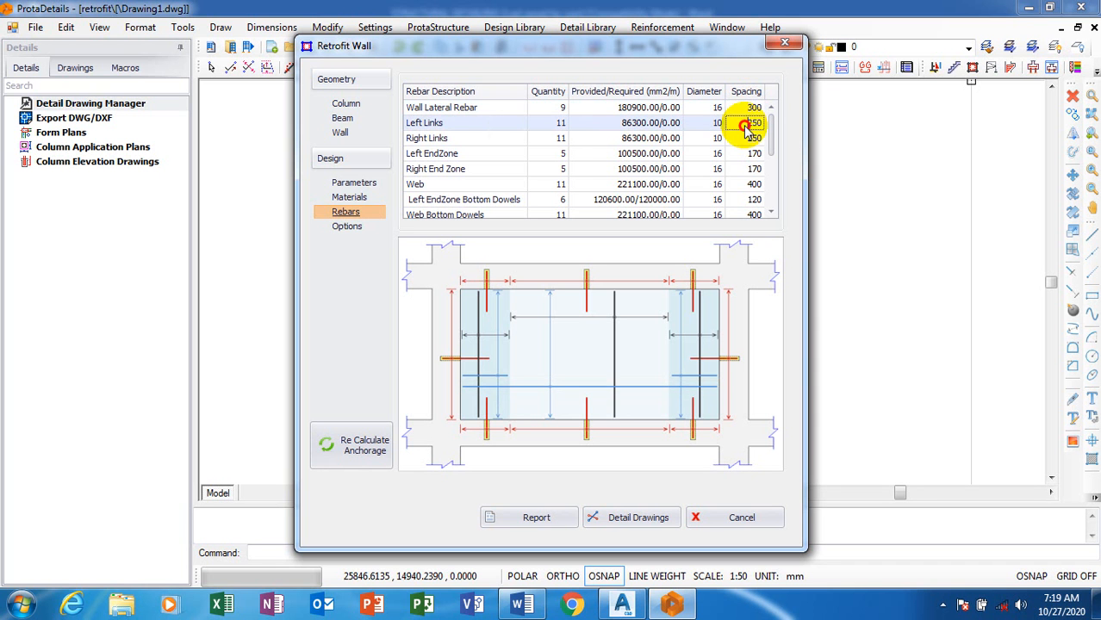
left_click(750, 140)
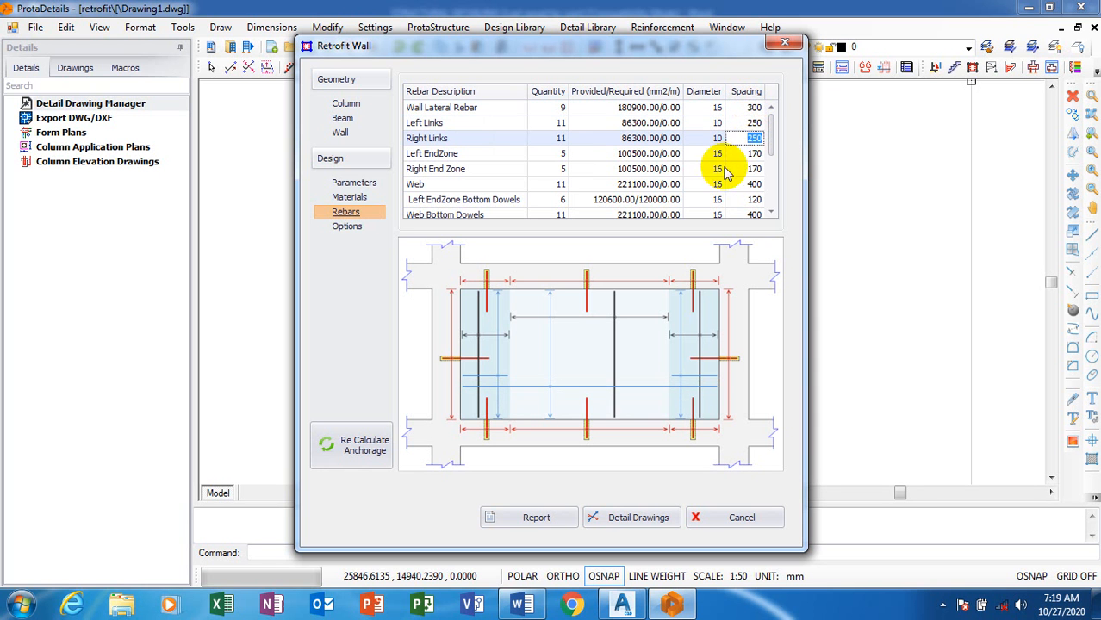
left_click(746, 154)
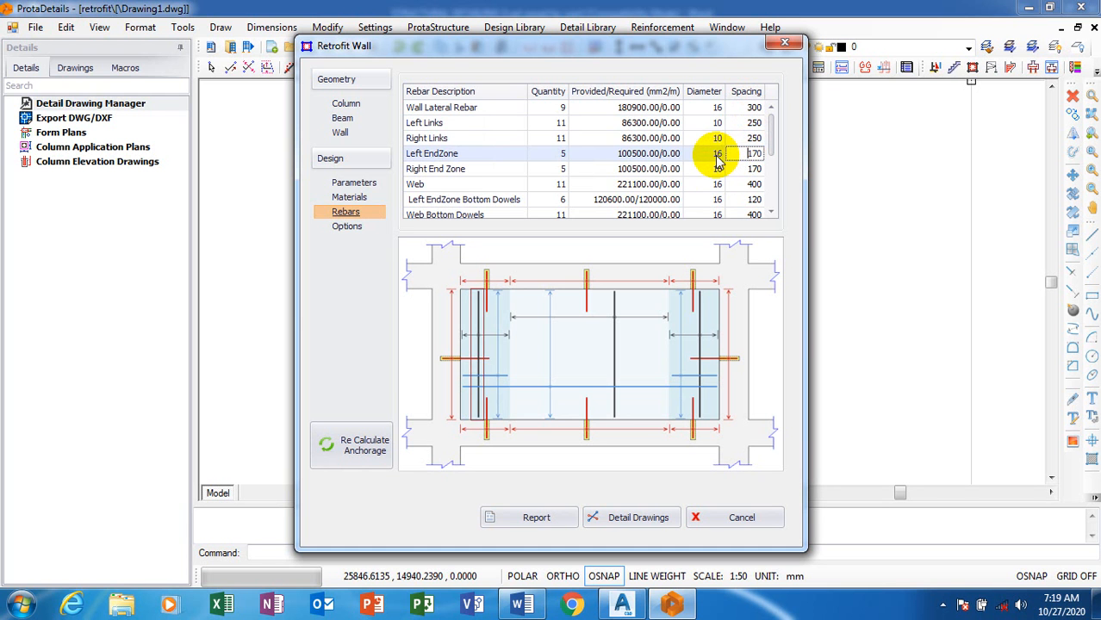
left_click(714, 108)
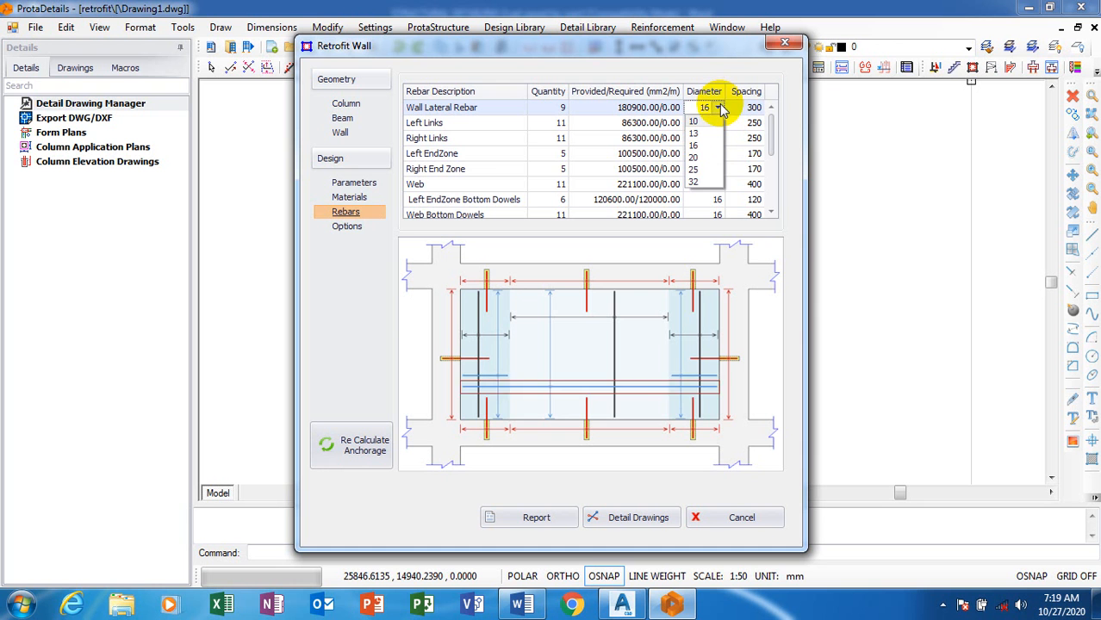
left_click(721, 107)
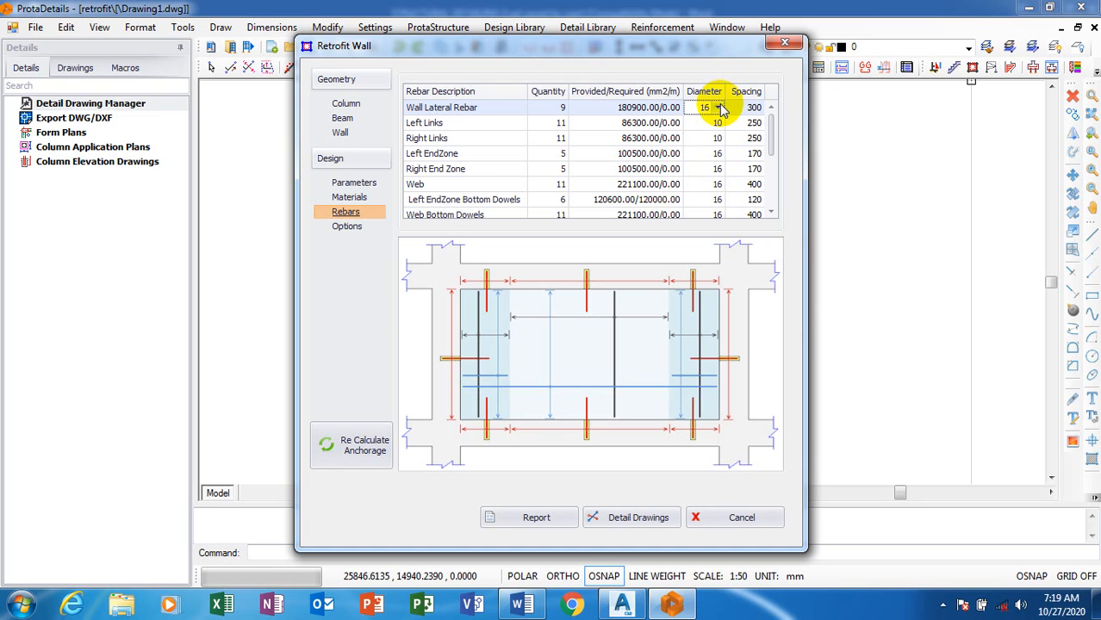
Review the drawing options and the retrofit wall settings, discard the settings dialog and return to the rebar table
left_click(345, 227)
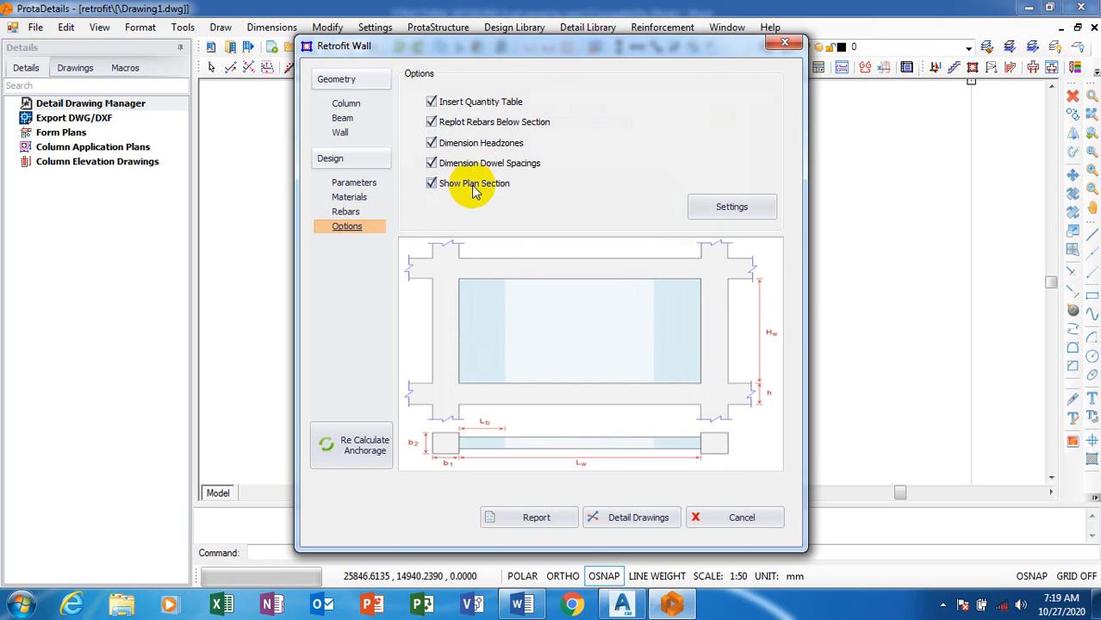
left_click(728, 209)
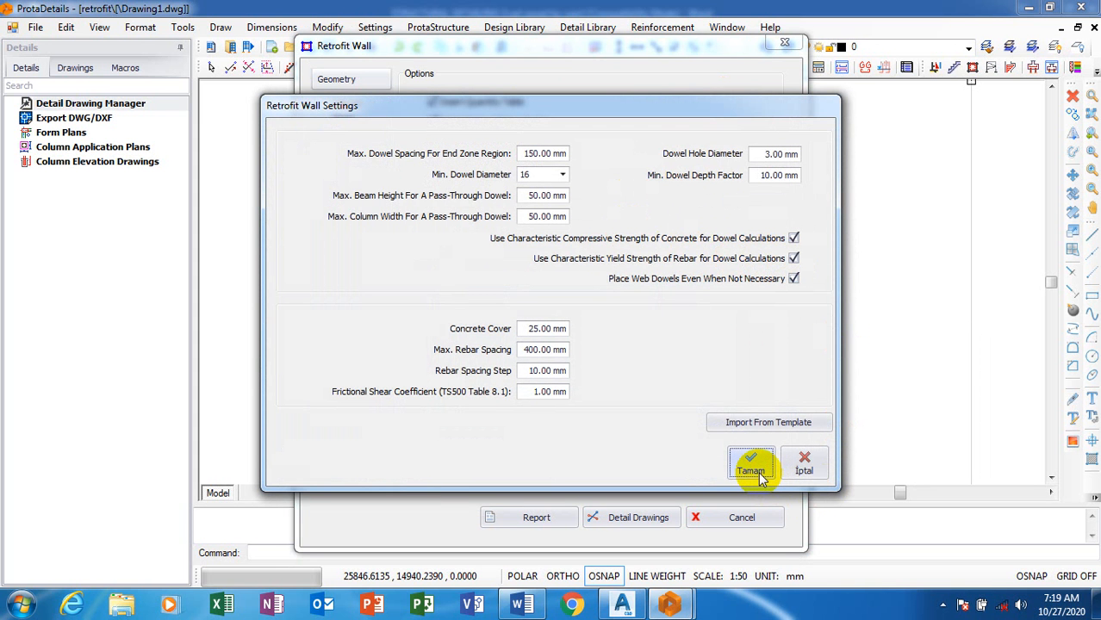
left_click(804, 463)
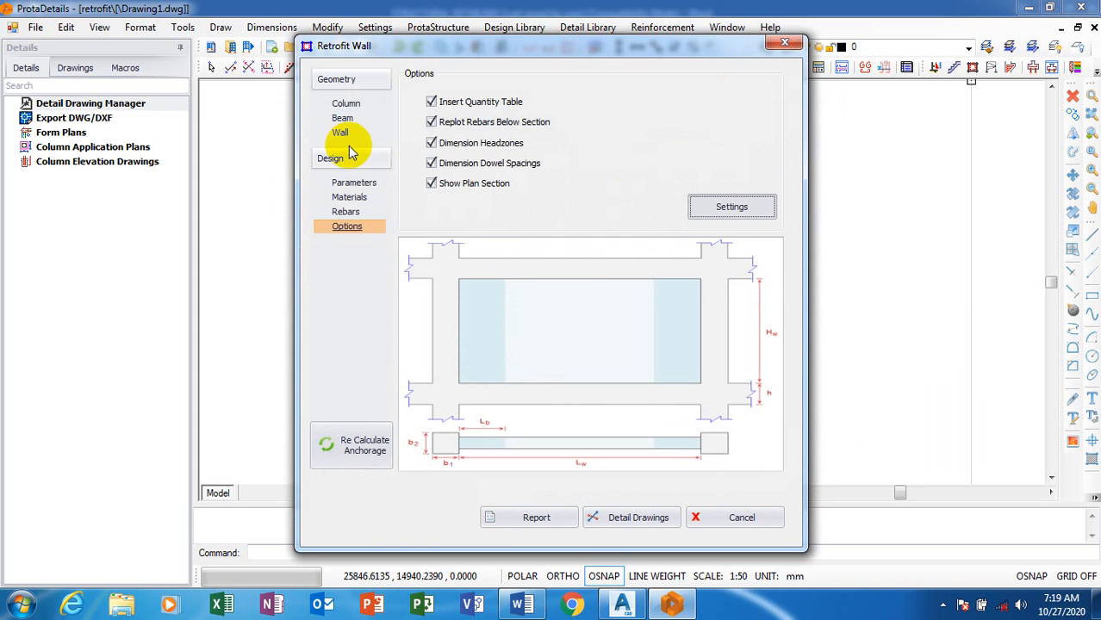
left_click(347, 212)
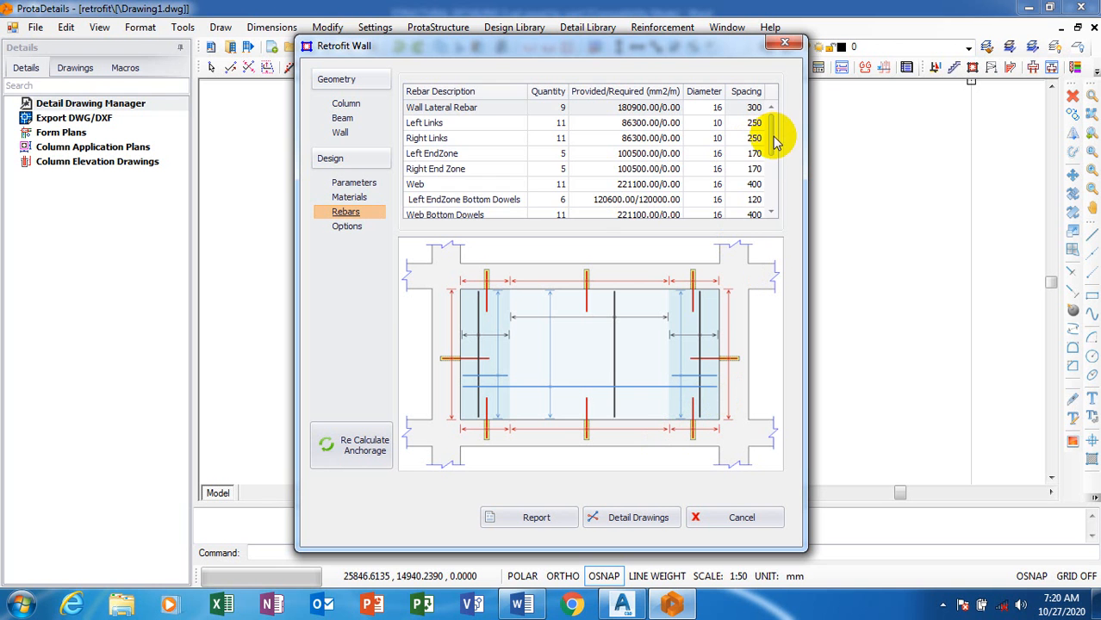
Set the spacing of both the left side and right side lateral dowels to 300 mm
left_click_drag(773, 142, 767, 206)
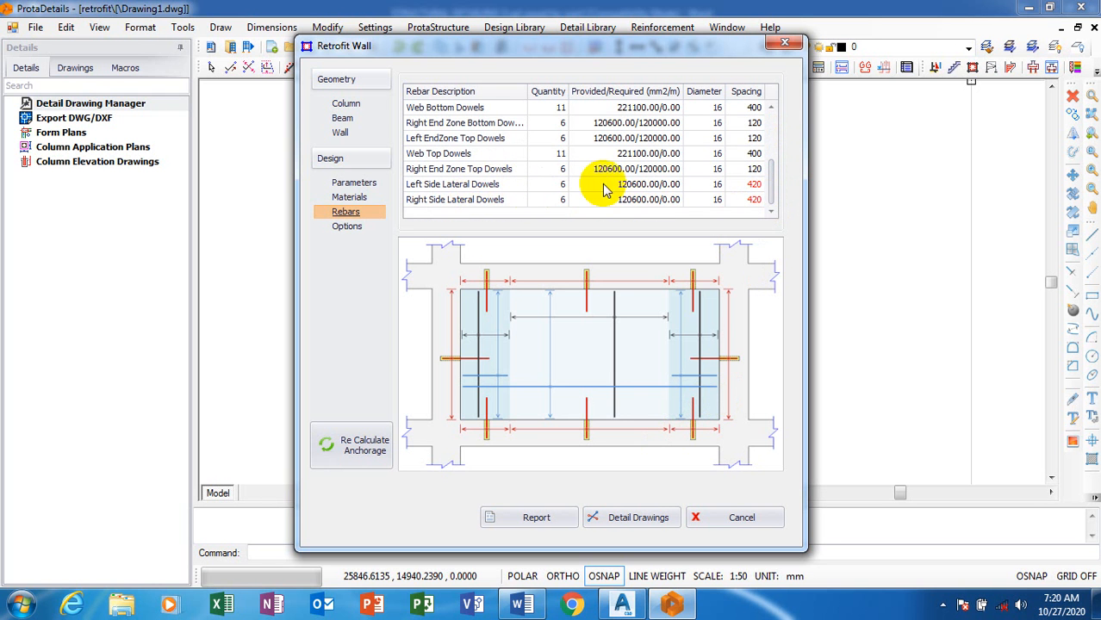
left_click(749, 181)
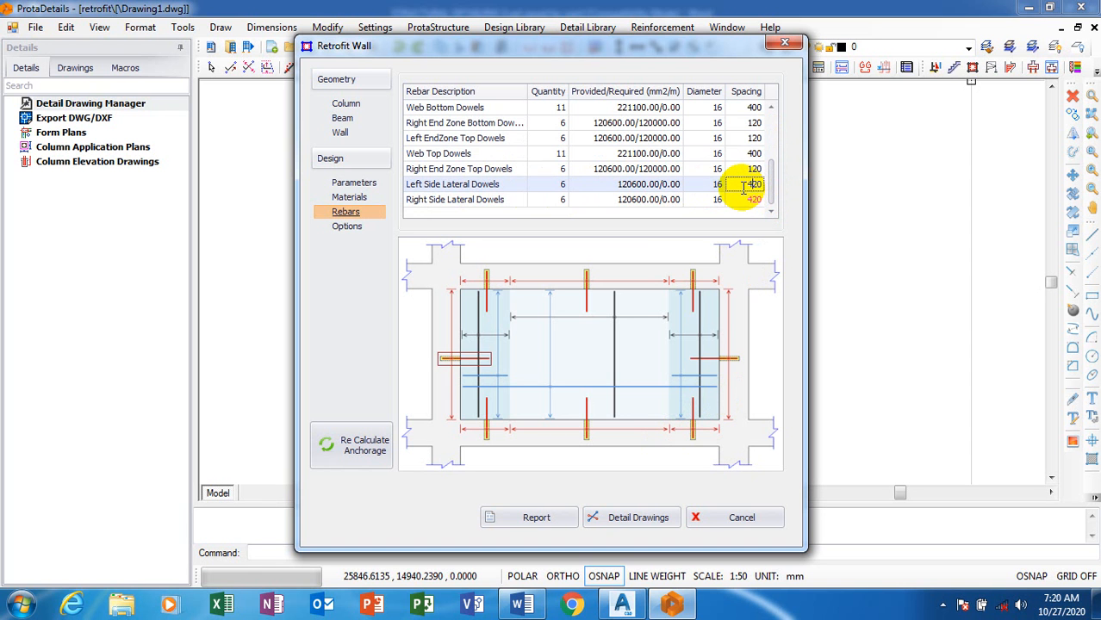
left_click(746, 187)
type("3")
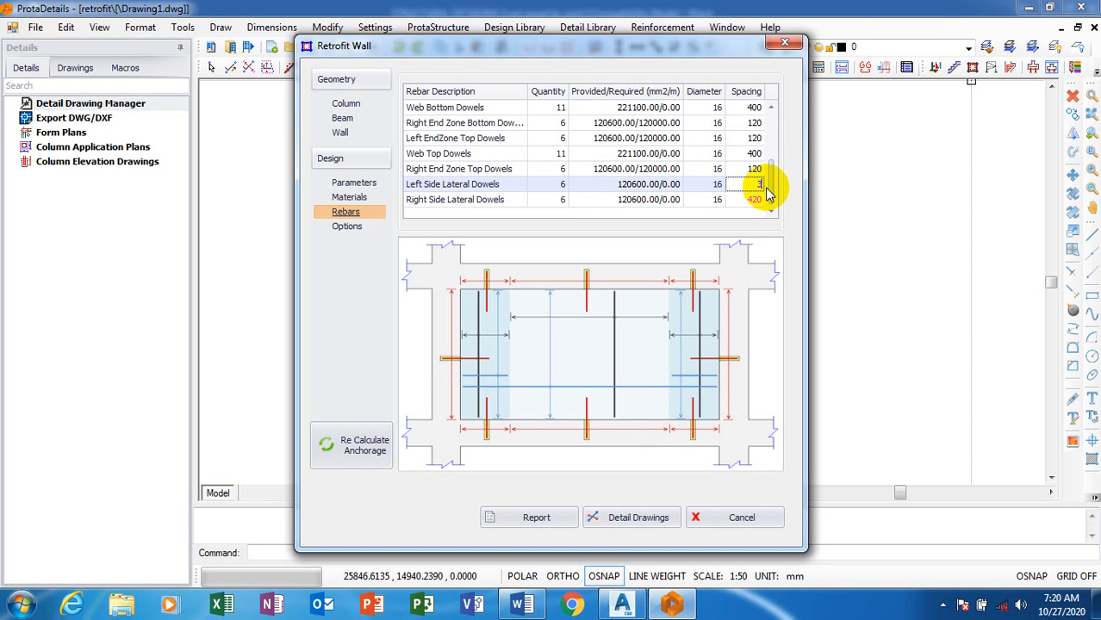
type("00")
left_click(747, 200)
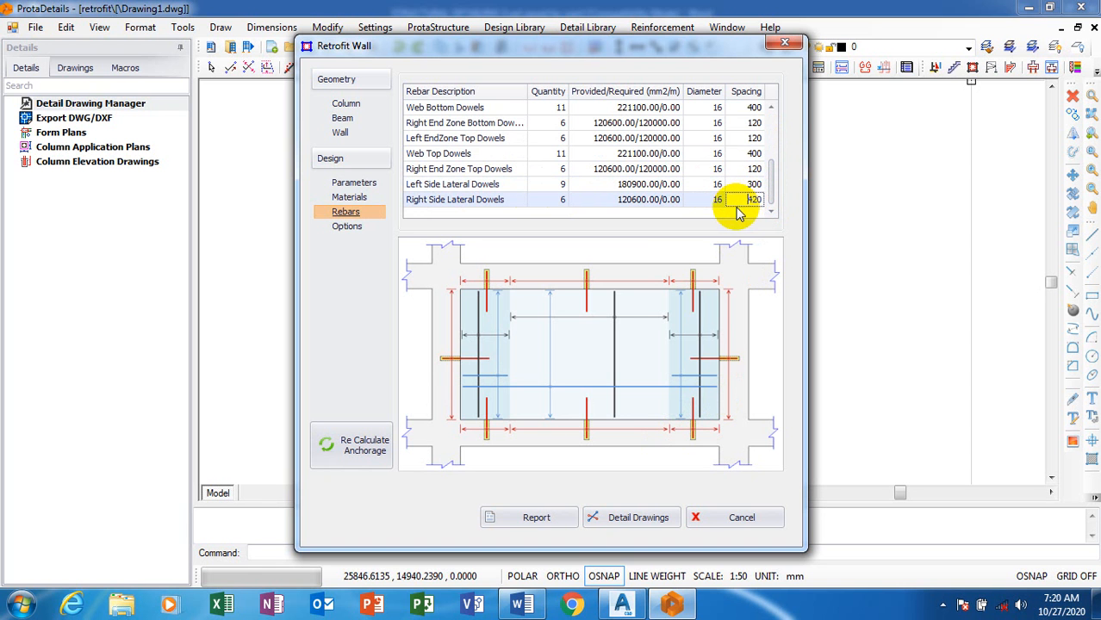
double_click(756, 199)
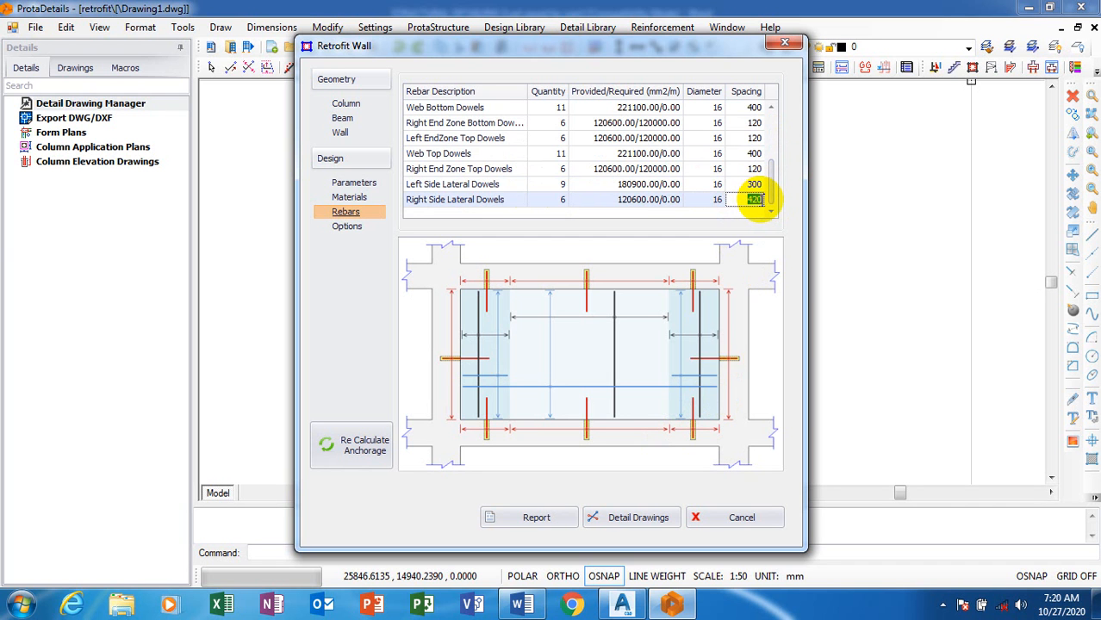
type("300")
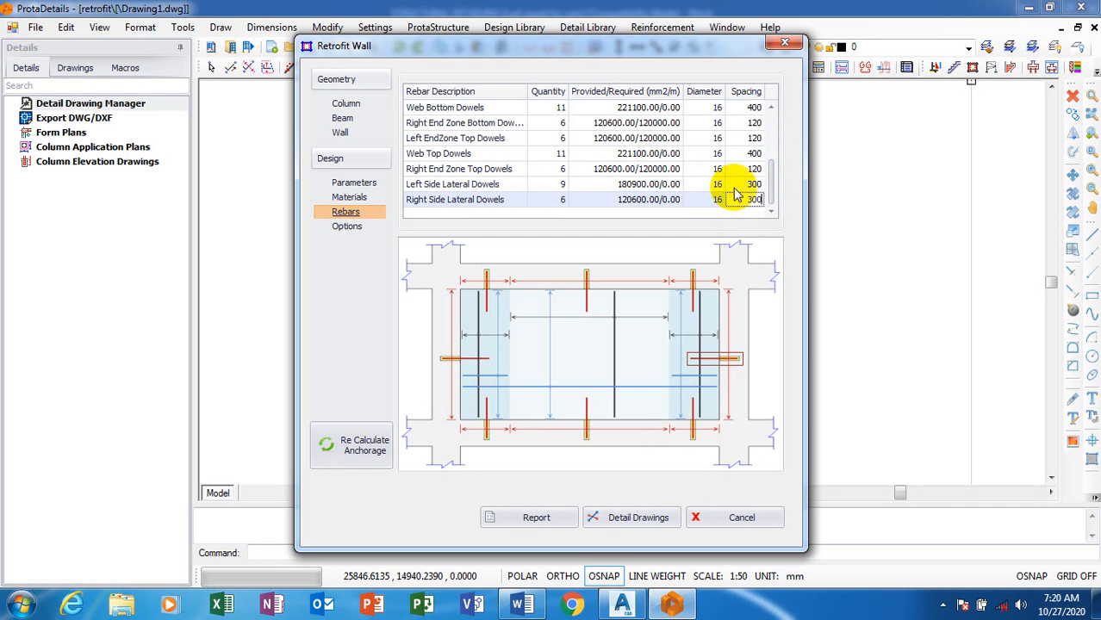
left_click(738, 187)
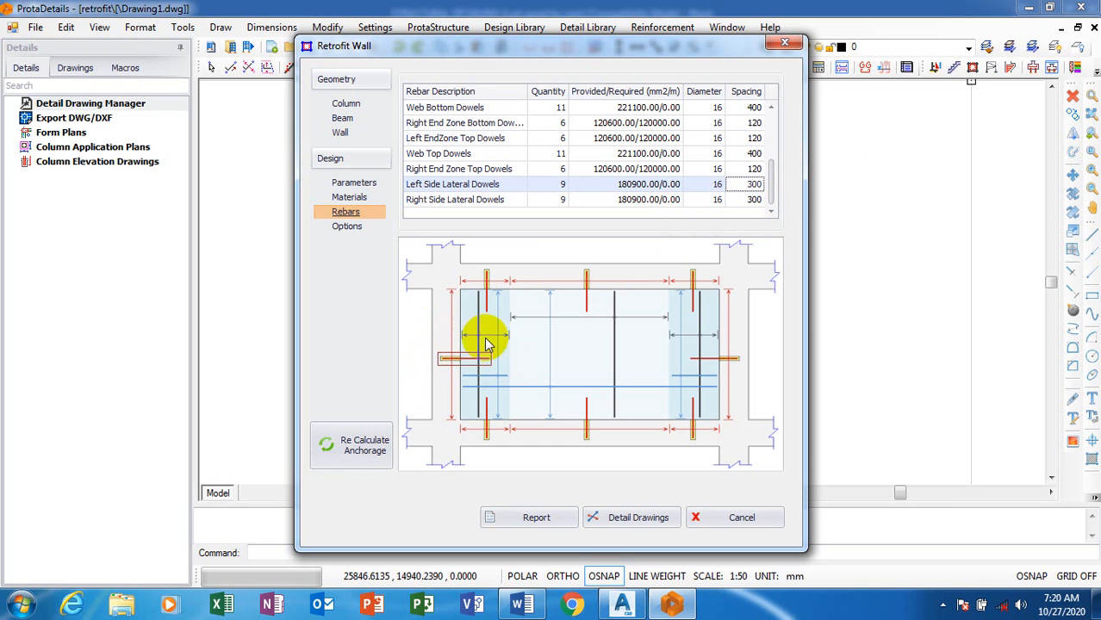
Review the spacings of the side lateral dowels, the wall lateral rebar and the left and right links against the wall diagram
left_click(752, 200)
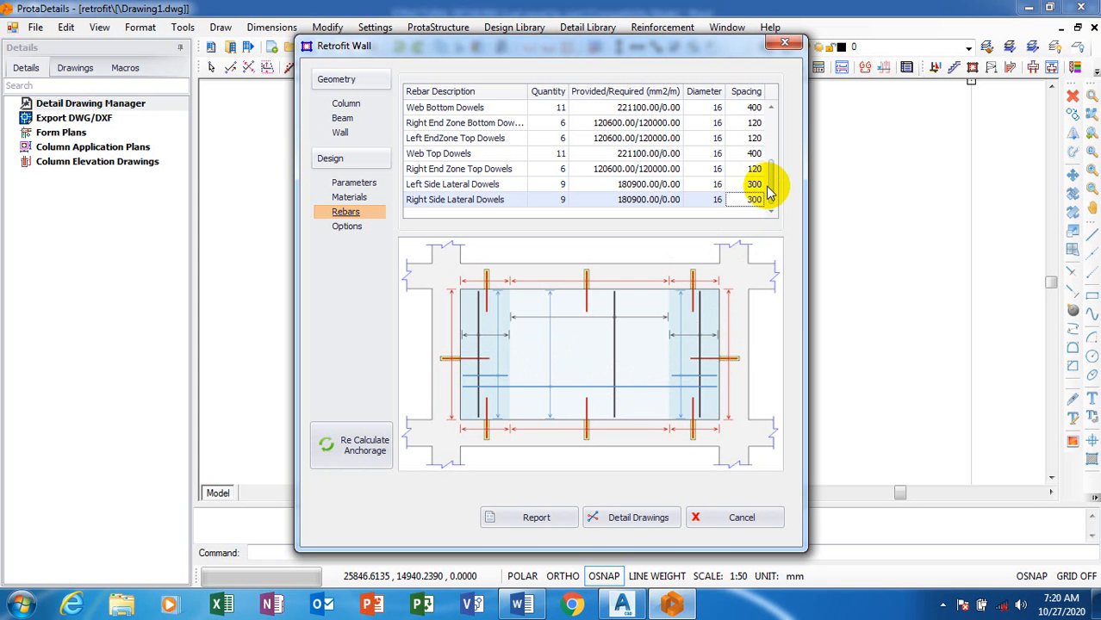
left_click_drag(773, 198, 776, 118)
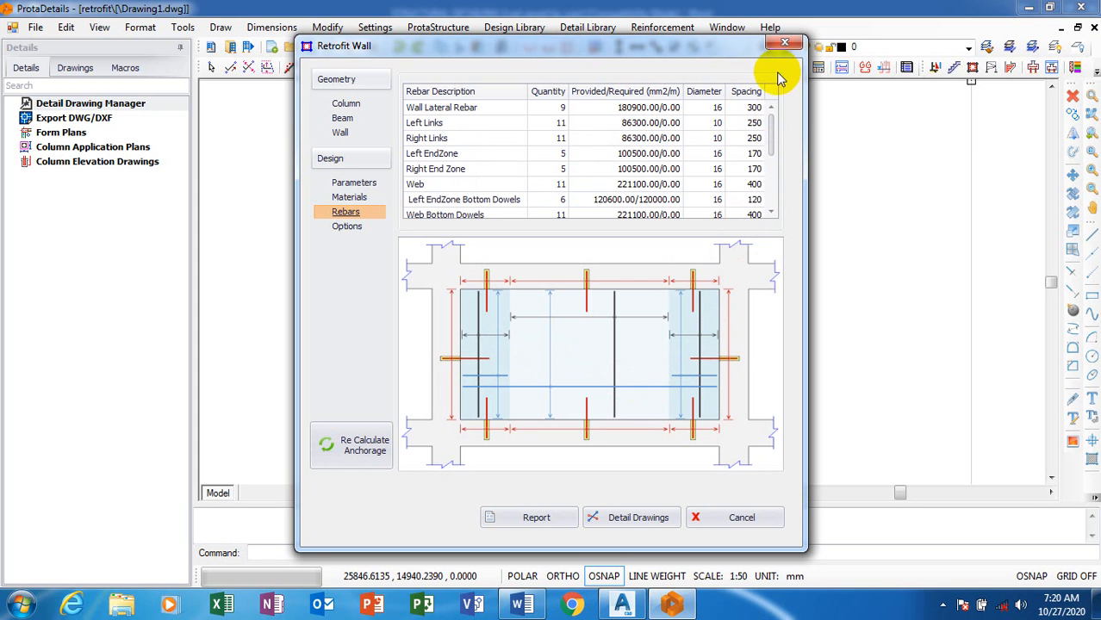
left_click(749, 108)
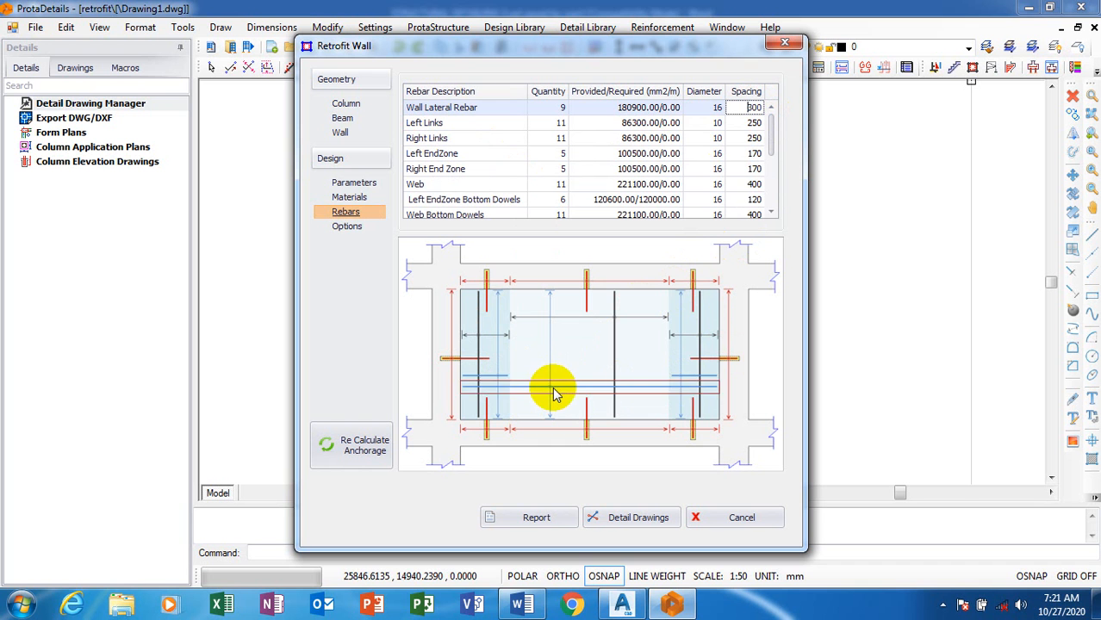
left_click(498, 377)
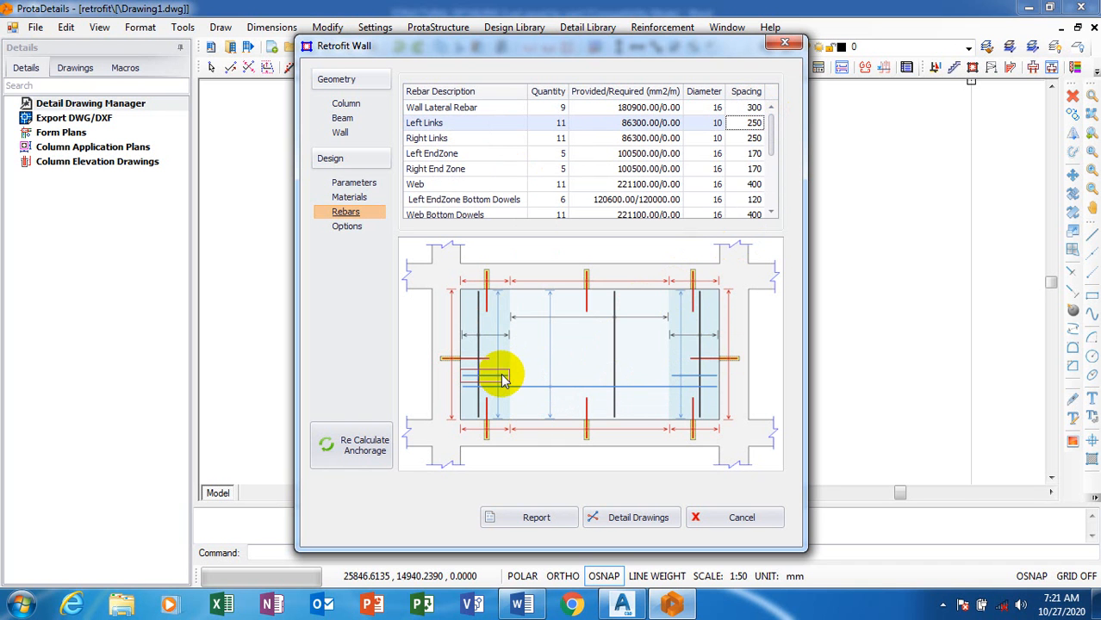
left_click(692, 378)
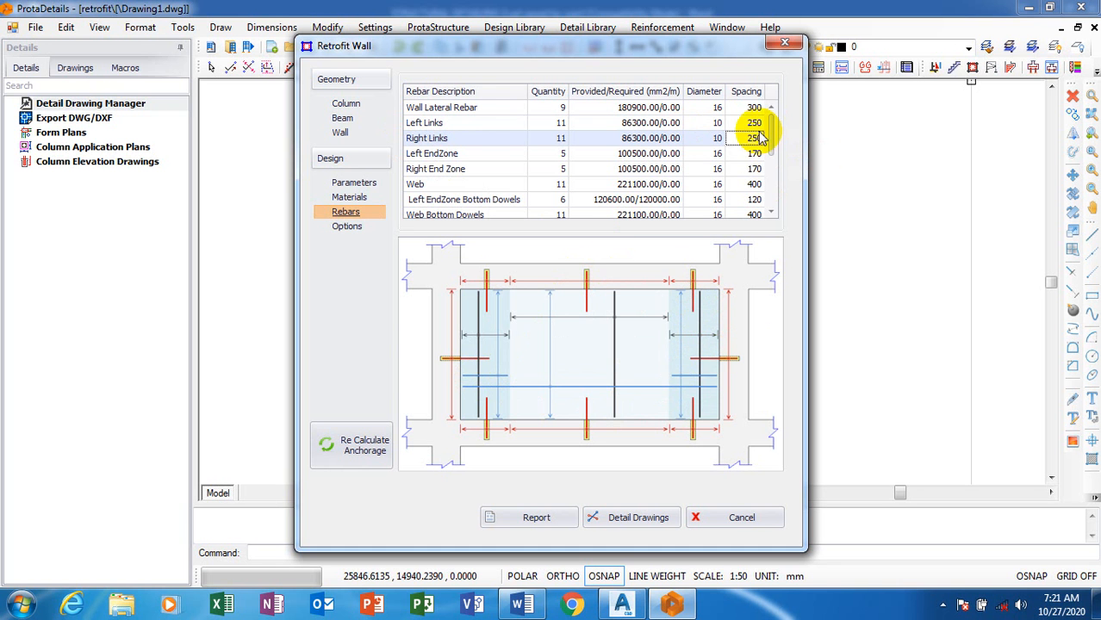
left_click_drag(774, 152, 713, 312)
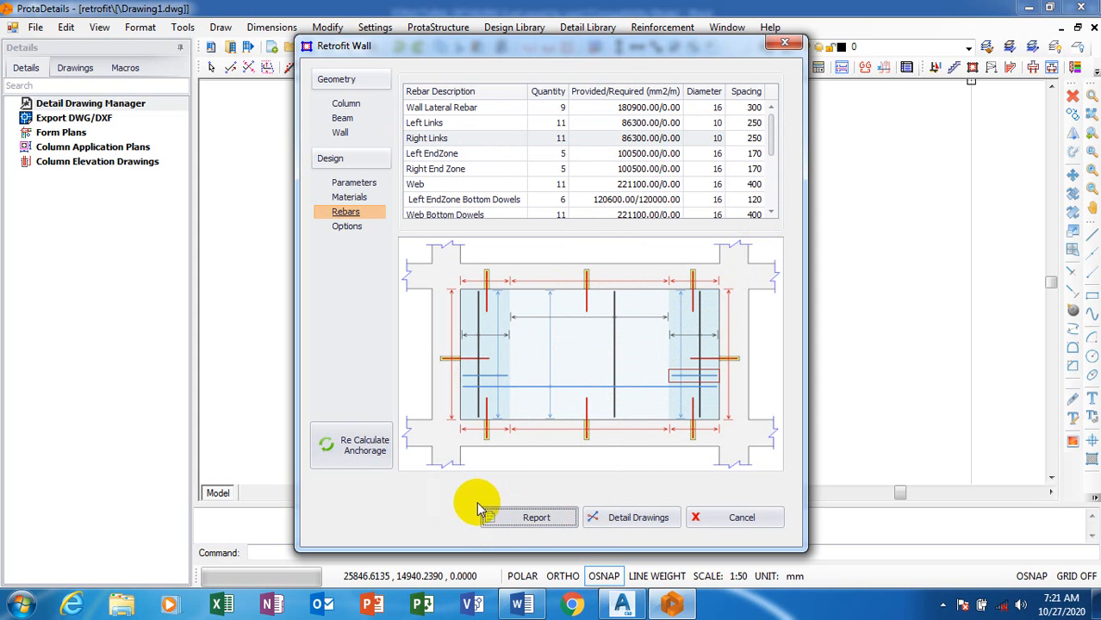
Preview and close the retrofit wall report, and generate the wall's detail drawings at a point in the empty model space
left_click(526, 520)
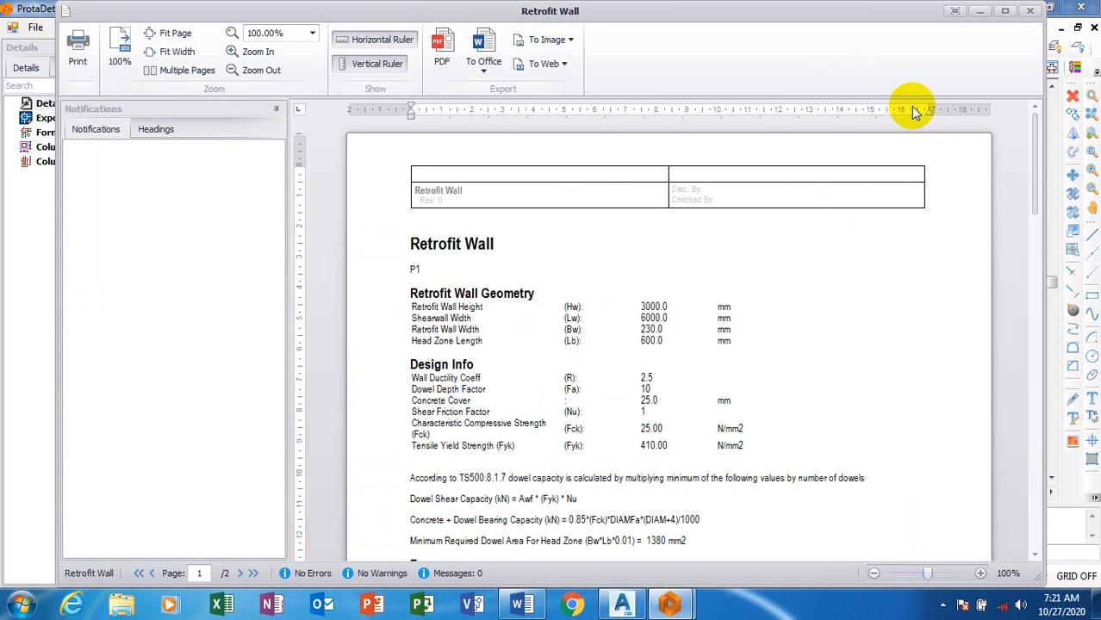
left_click(1033, 13)
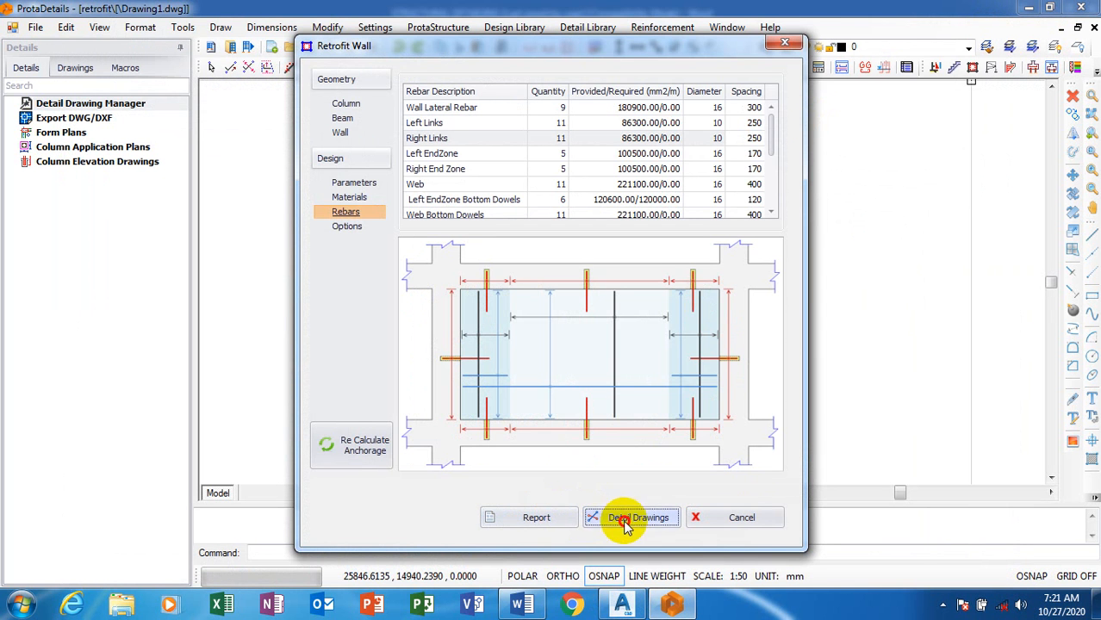
left_click(629, 520)
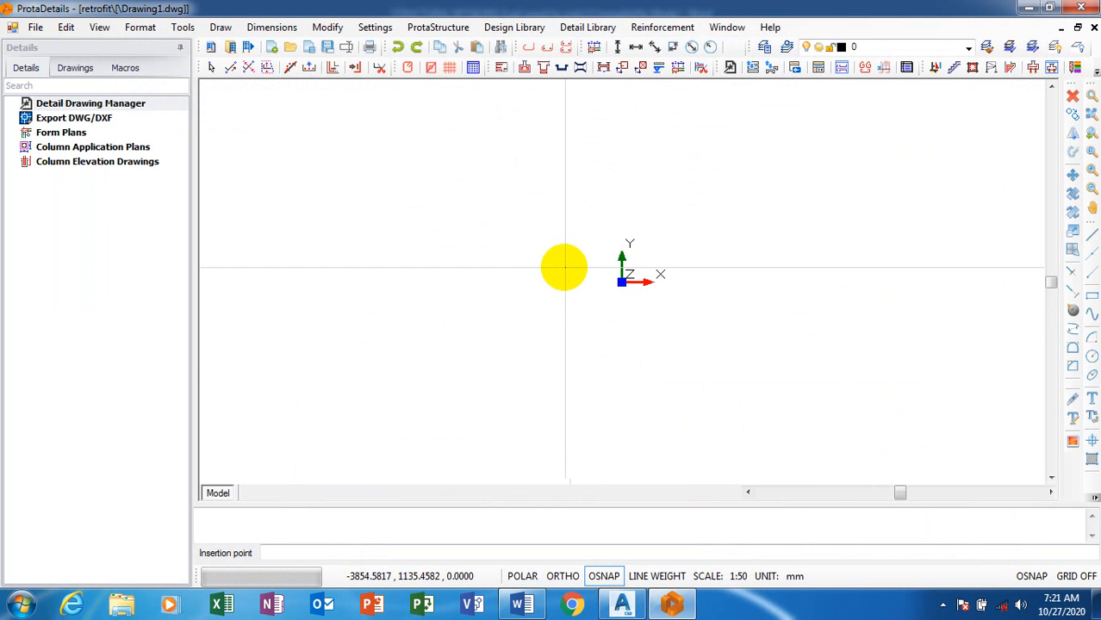
left_click(545, 264)
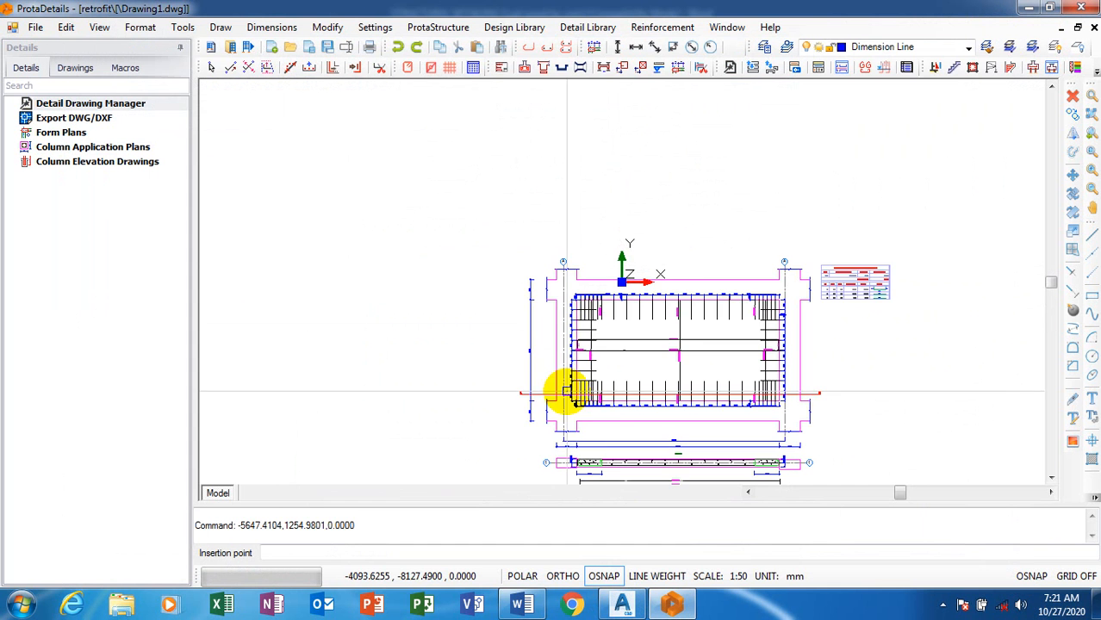
Examine the generated wall elevation with its reinforcement layout, dimensions and quantity table
scroll(652, 406, "up", 3)
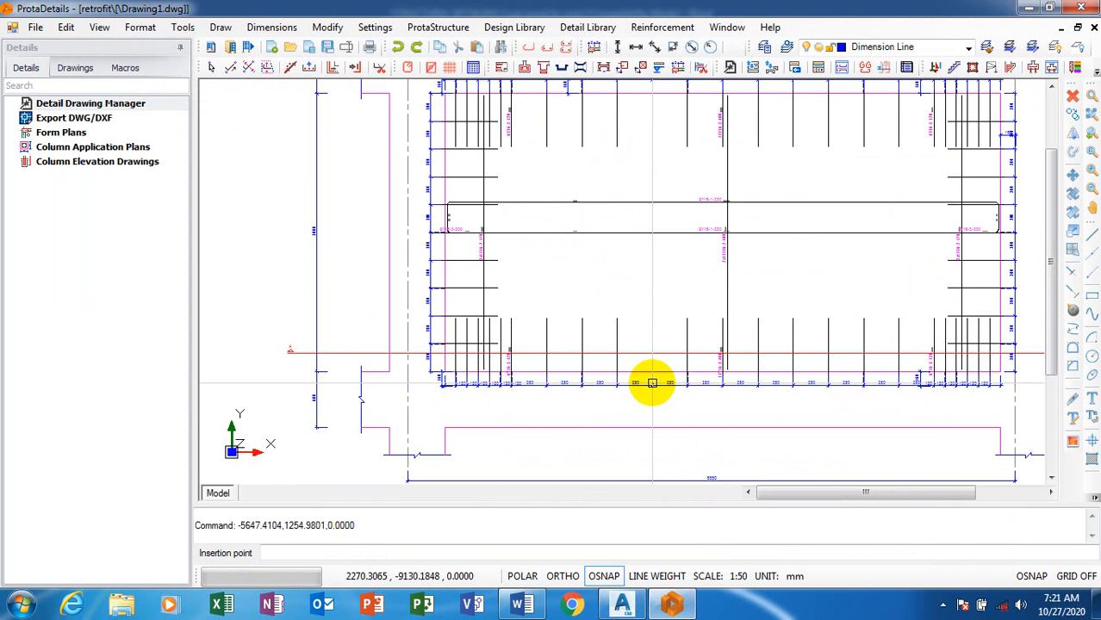
scroll(653, 384, "up", 3)
scroll(526, 395, "down", 6)
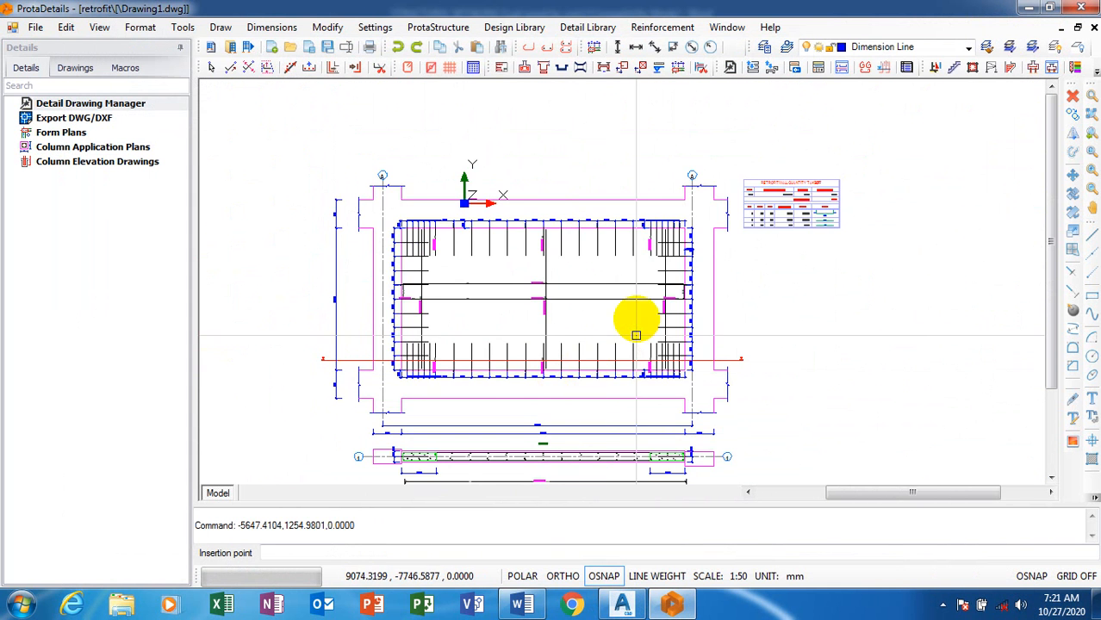
scroll(698, 216, "up", 4)
scroll(733, 303, "down", 5)
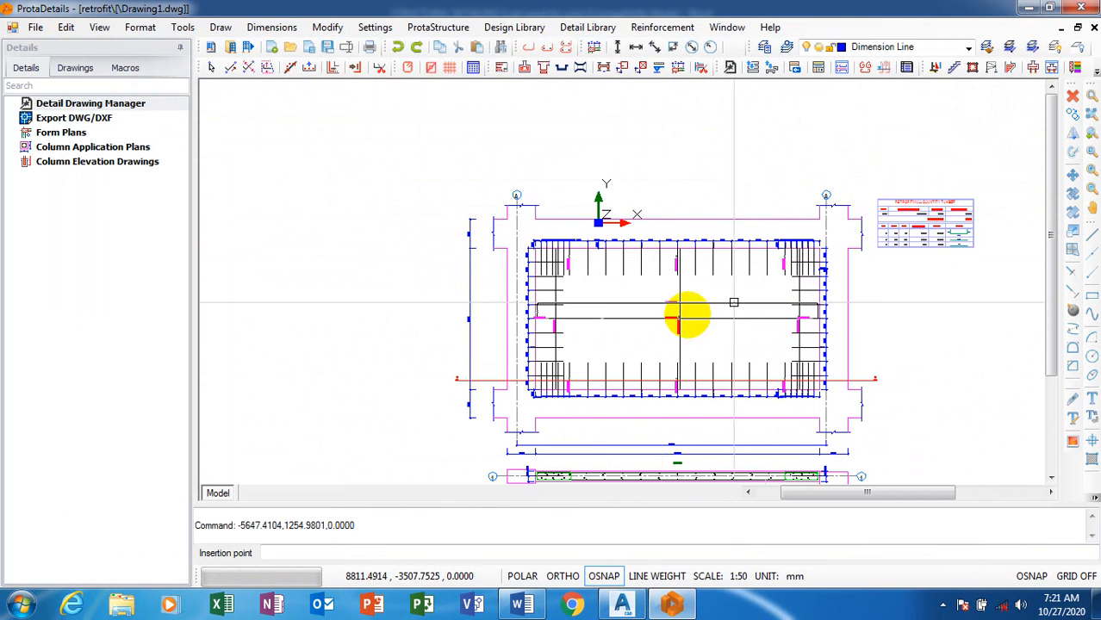
scroll(474, 241, "up", 2)
scroll(775, 202, "down", 4)
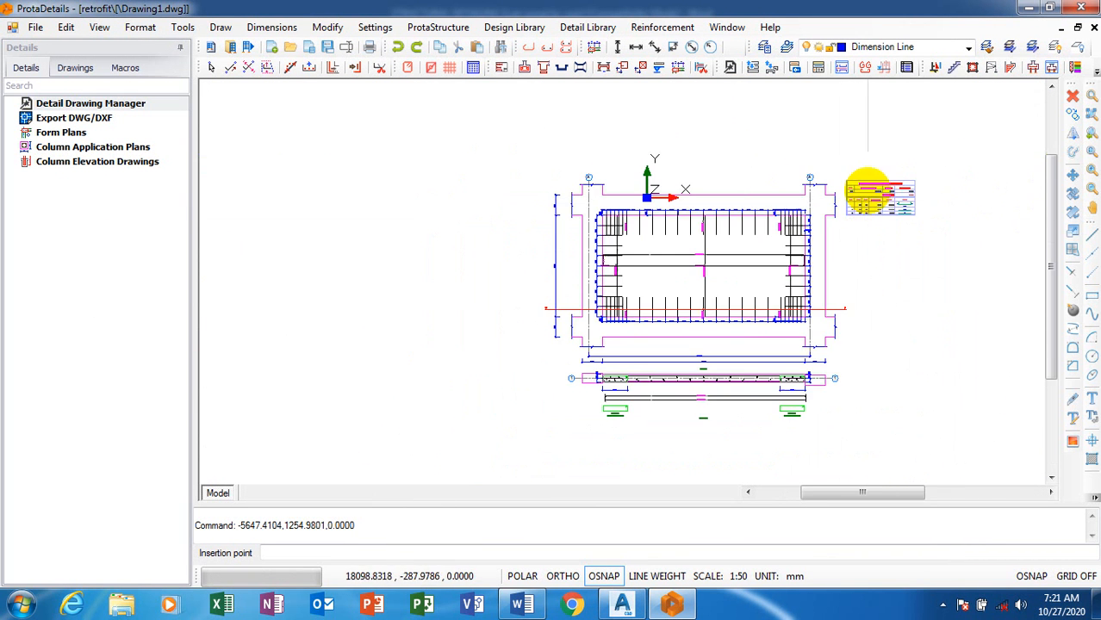
Examine the bar arrangement and end zone links in the wall's cross-section and the labels of the lateral bars below it
scroll(794, 405, "up", 5)
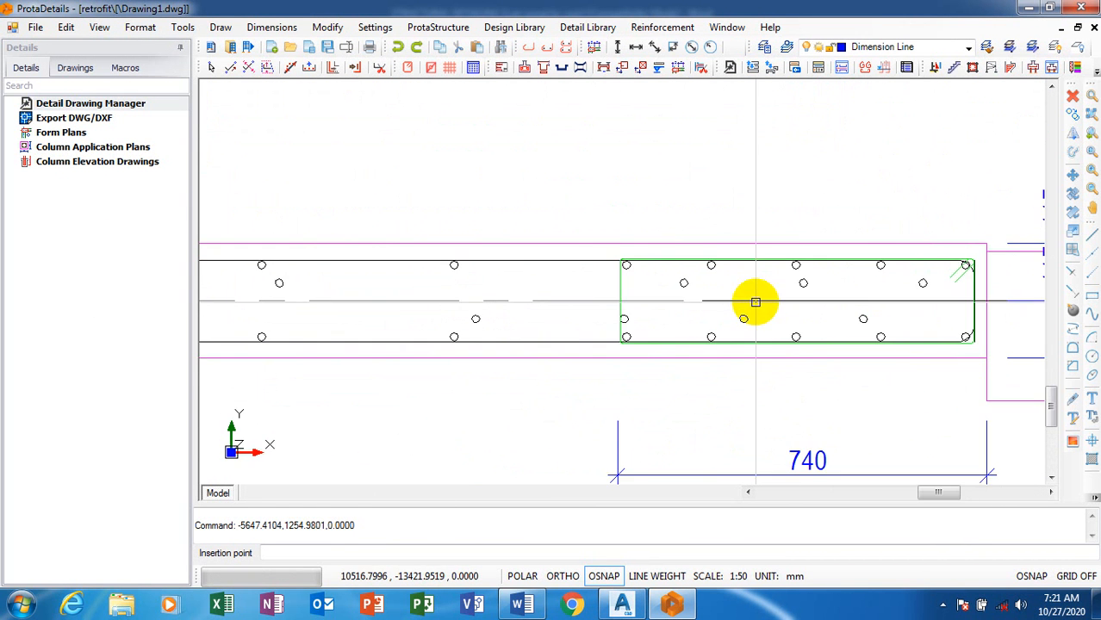
scroll(856, 326, "down", 5)
scroll(628, 274, "up", 4)
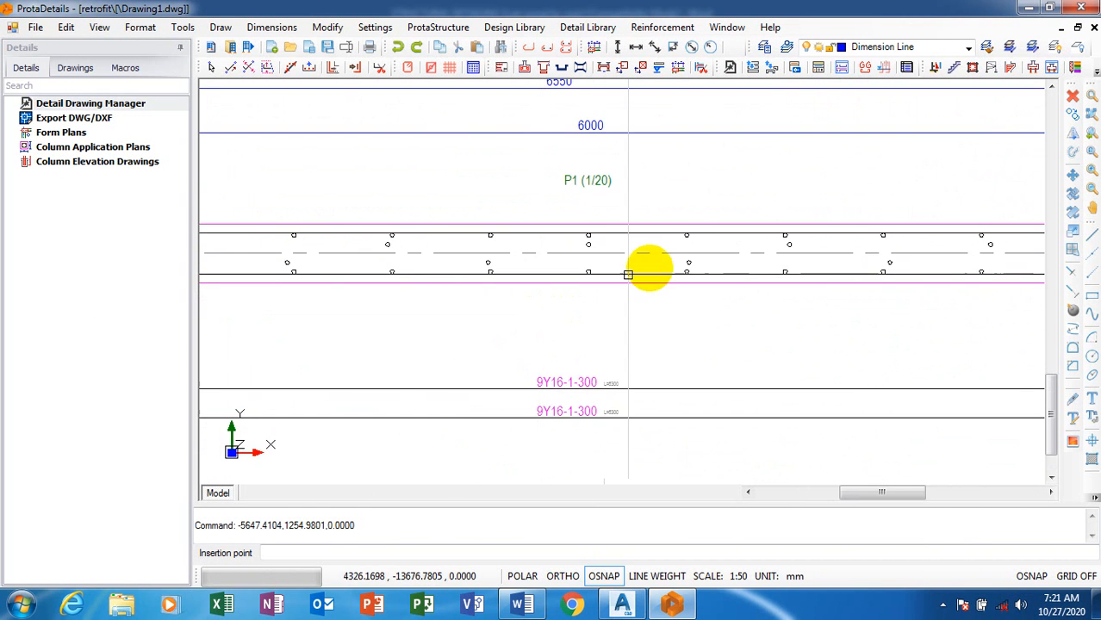
scroll(761, 307, "down", 4)
scroll(762, 305, "up", 6)
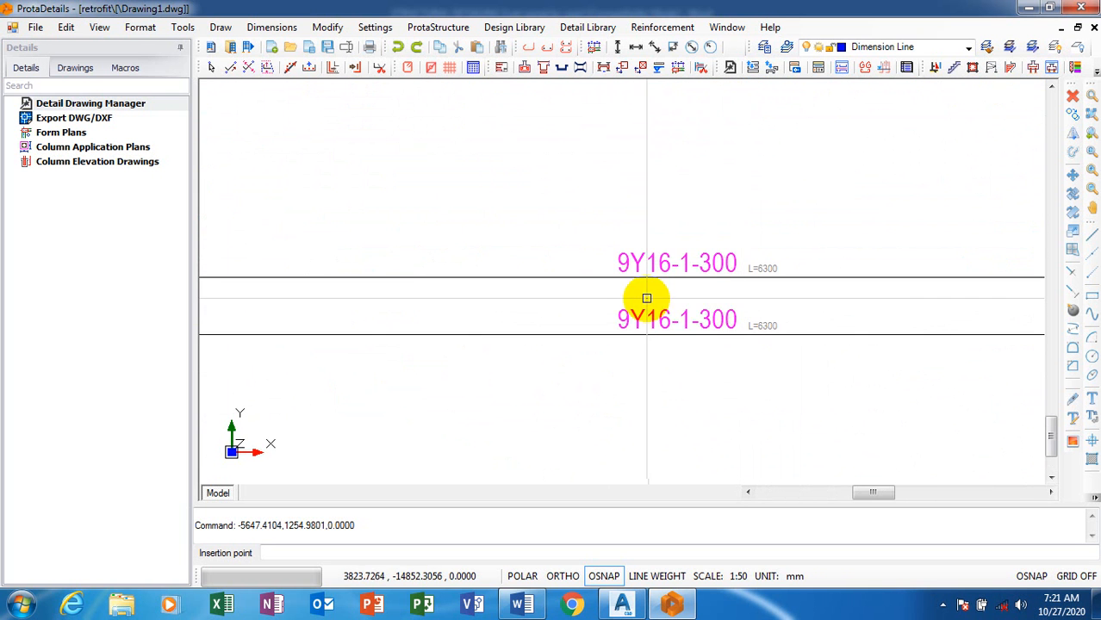
scroll(646, 298, "down", 5)
scroll(622, 324, "up", 5)
scroll(556, 310, "down", 4)
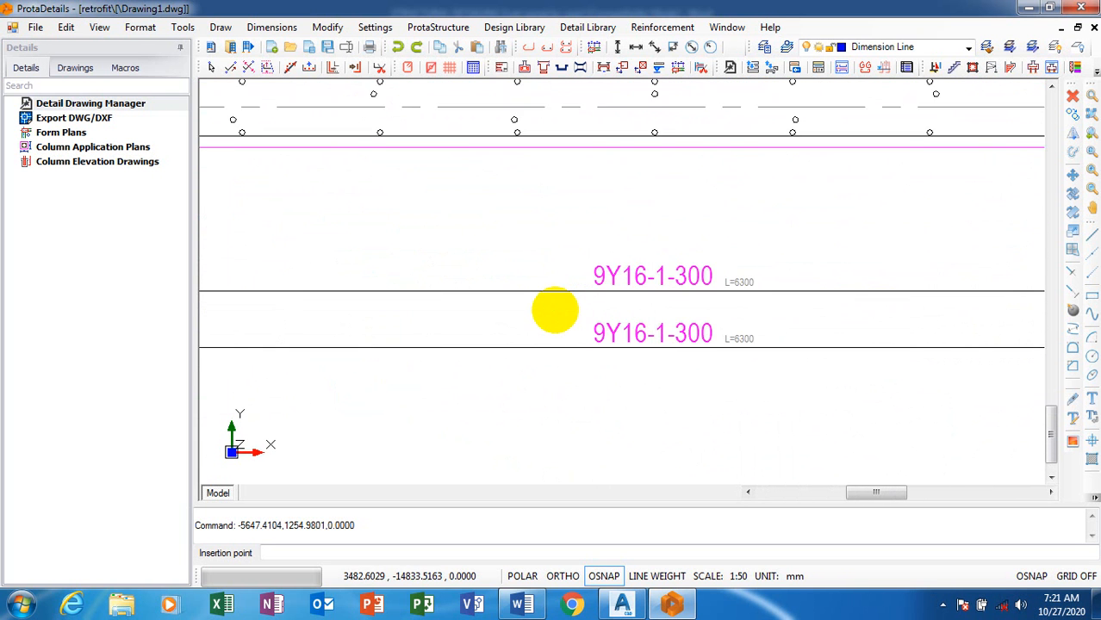
scroll(659, 292, "up", 5)
scroll(625, 301, "down", 5)
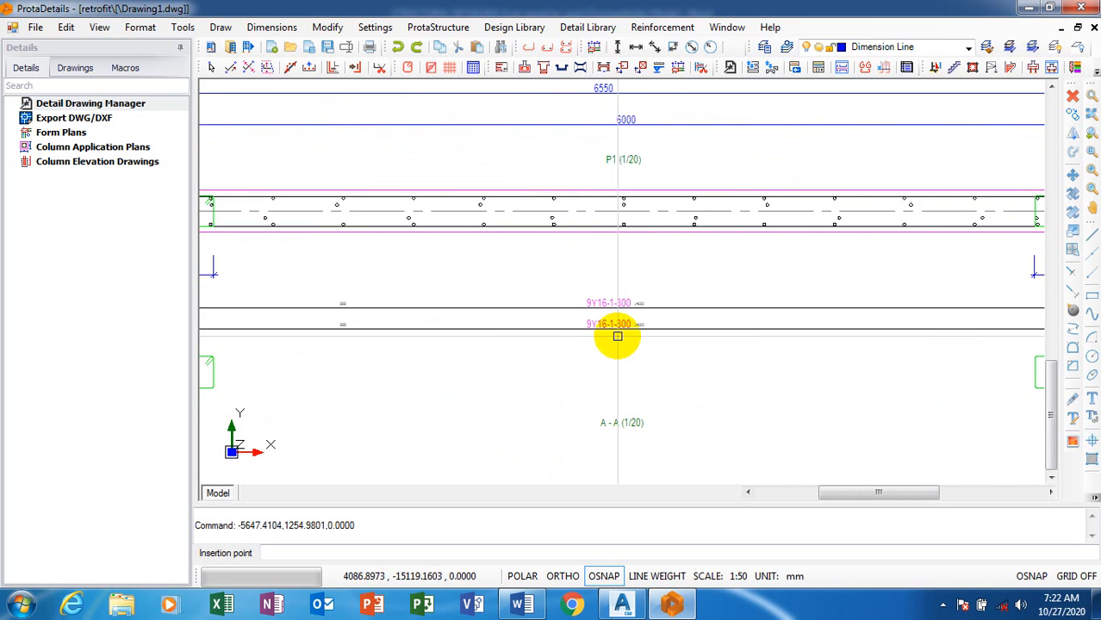
scroll(616, 337, "up", 4)
scroll(514, 334, "down", 5)
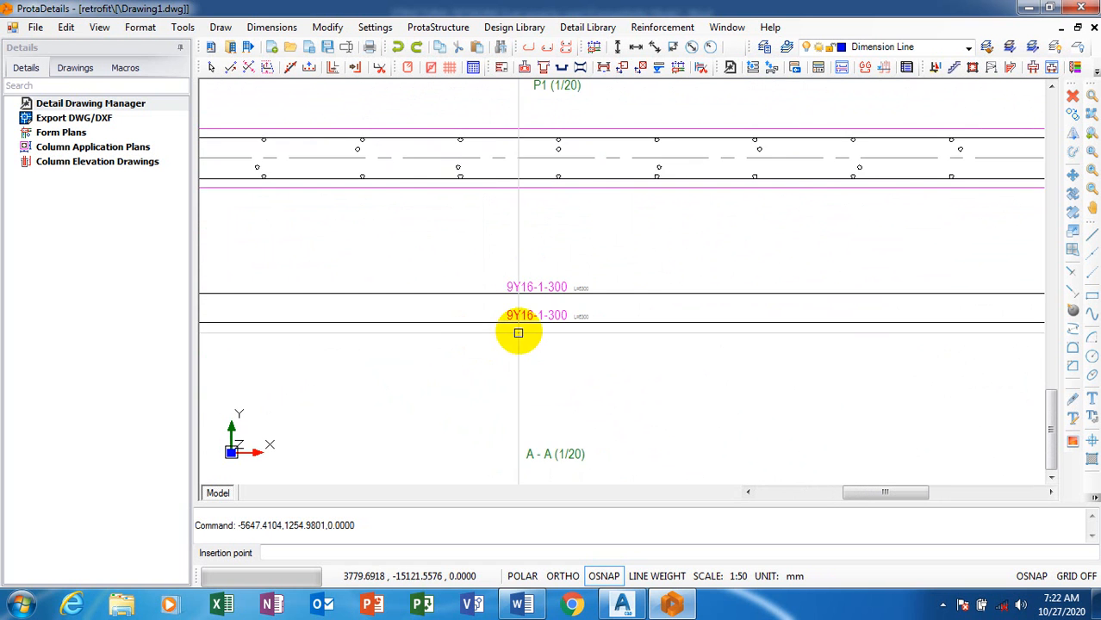
scroll(548, 314, "up", 5)
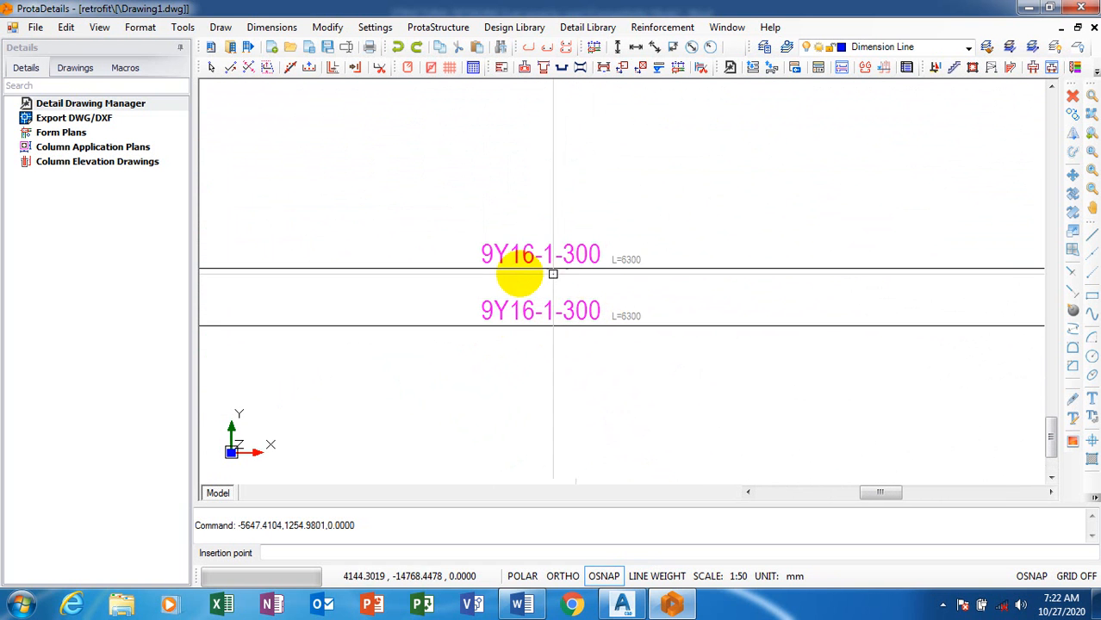
scroll(581, 292, "down", 6)
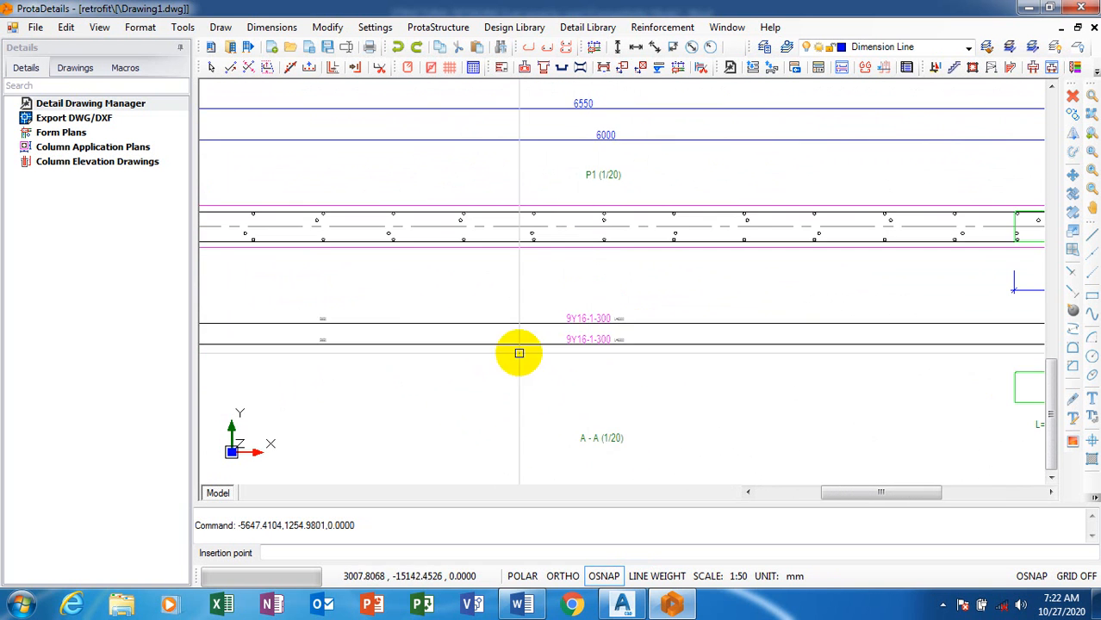
scroll(492, 365, "down", 3)
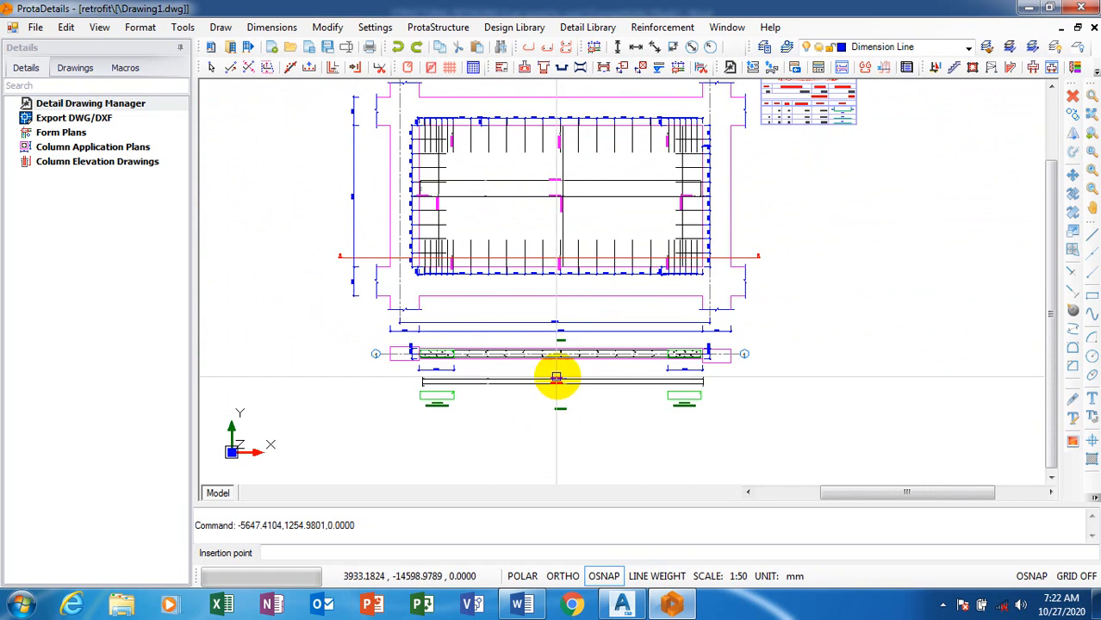
Examine the spacings and labels of the bottom and top dowels and the web bars in the wall elevation
scroll(580, 389, "up", 7)
scroll(590, 259, "down", 4)
scroll(583, 238, "up", 2)
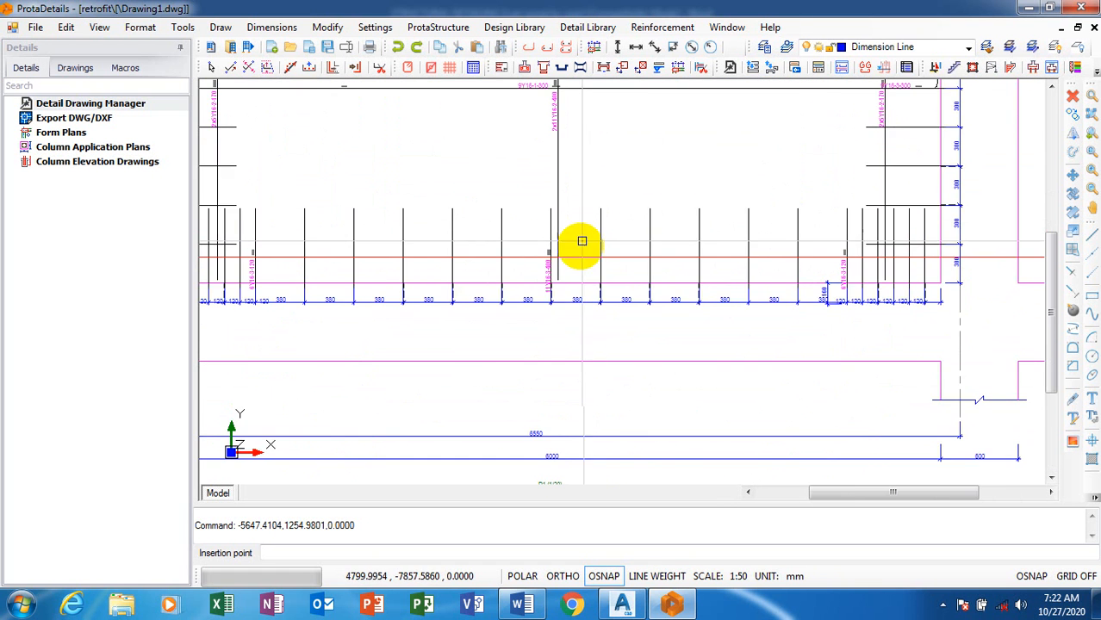
scroll(615, 354, "down", 3)
scroll(521, 288, "up", 4)
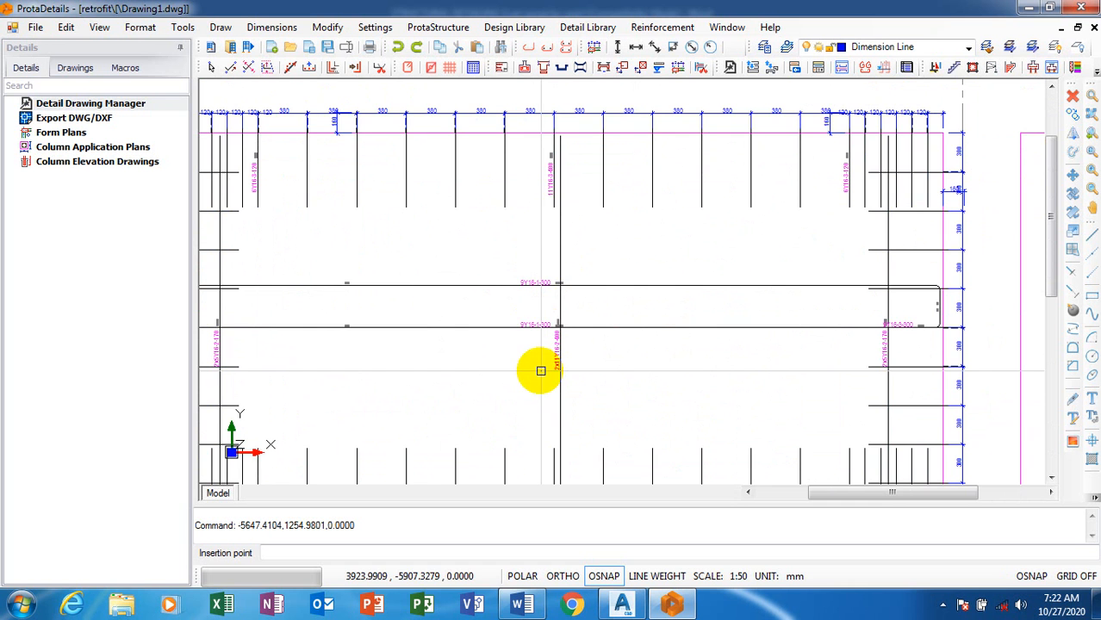
scroll(560, 120, "up", 5)
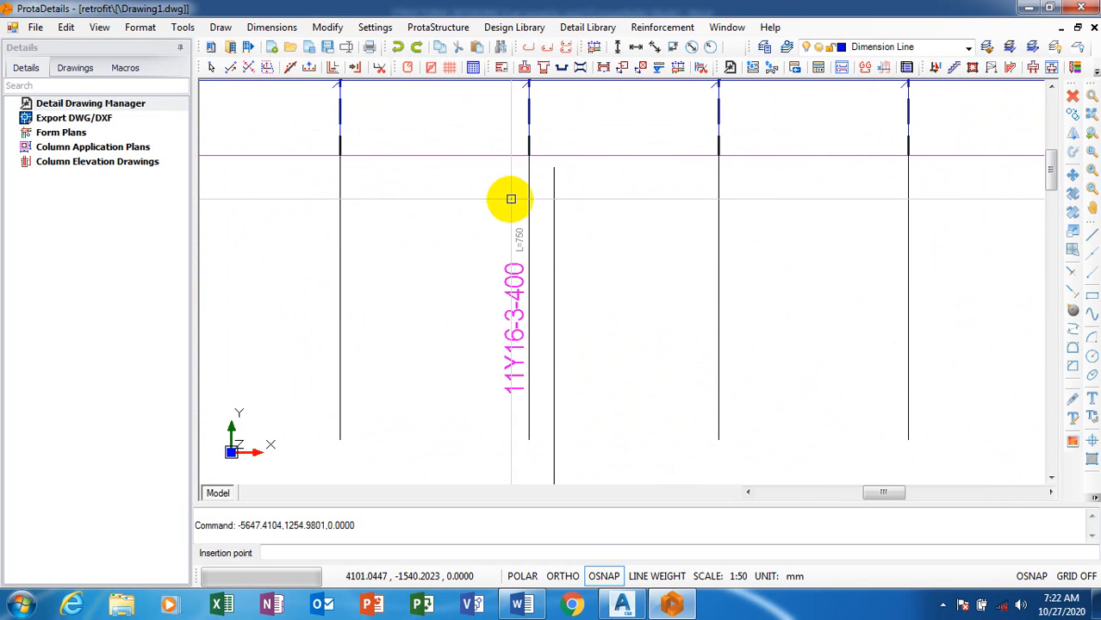
scroll(462, 198, "down", 3)
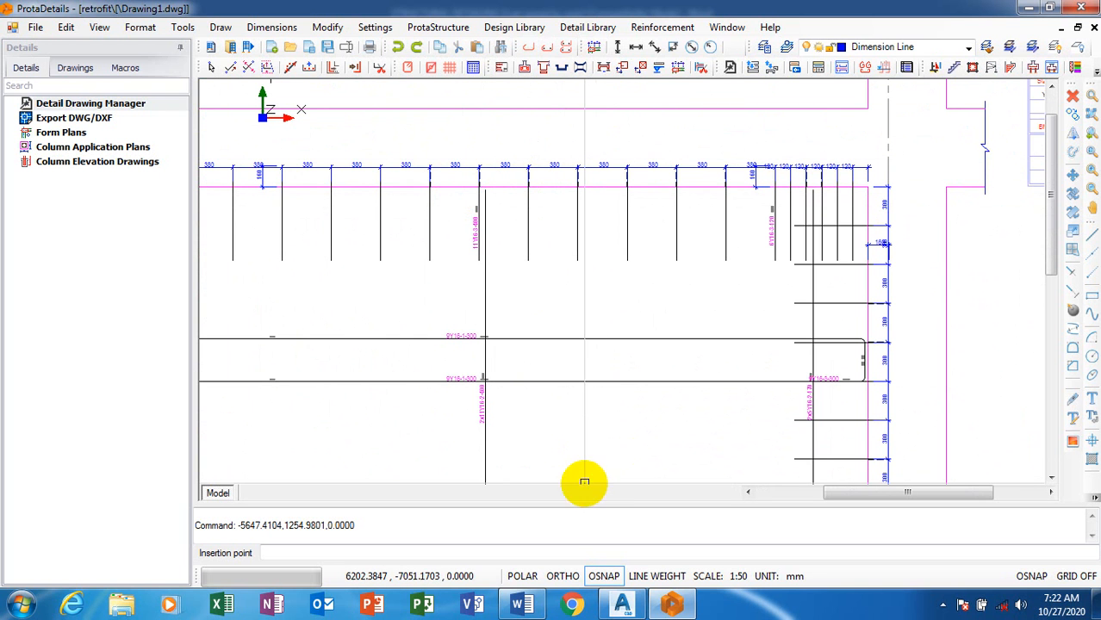
left_click(945, 606)
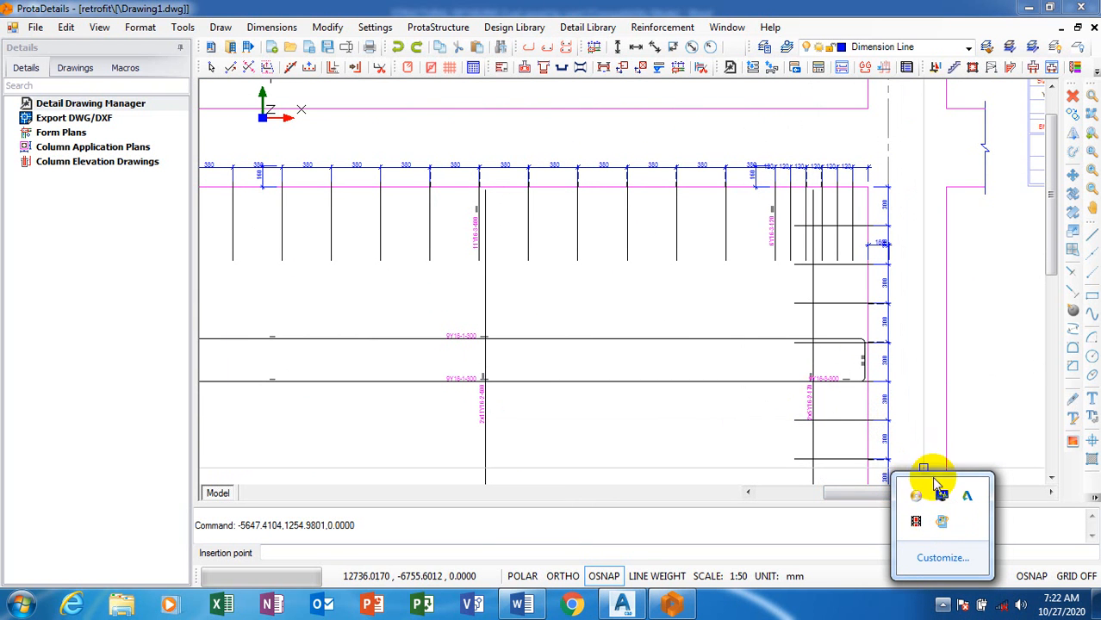
left_click(760, 429)
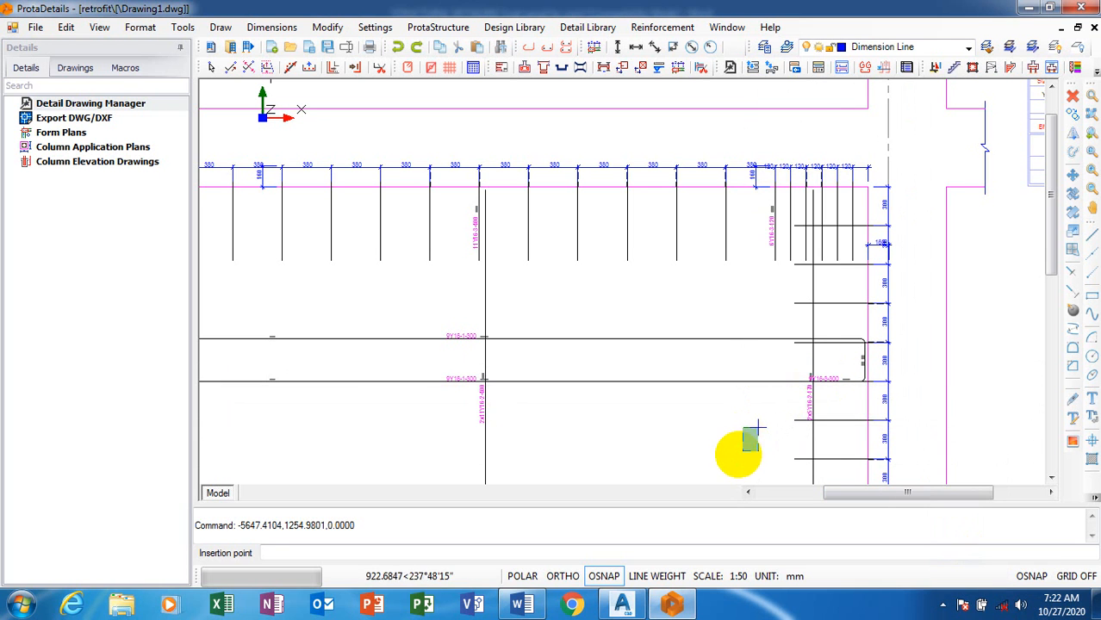
left_click(734, 457)
left_click(942, 607)
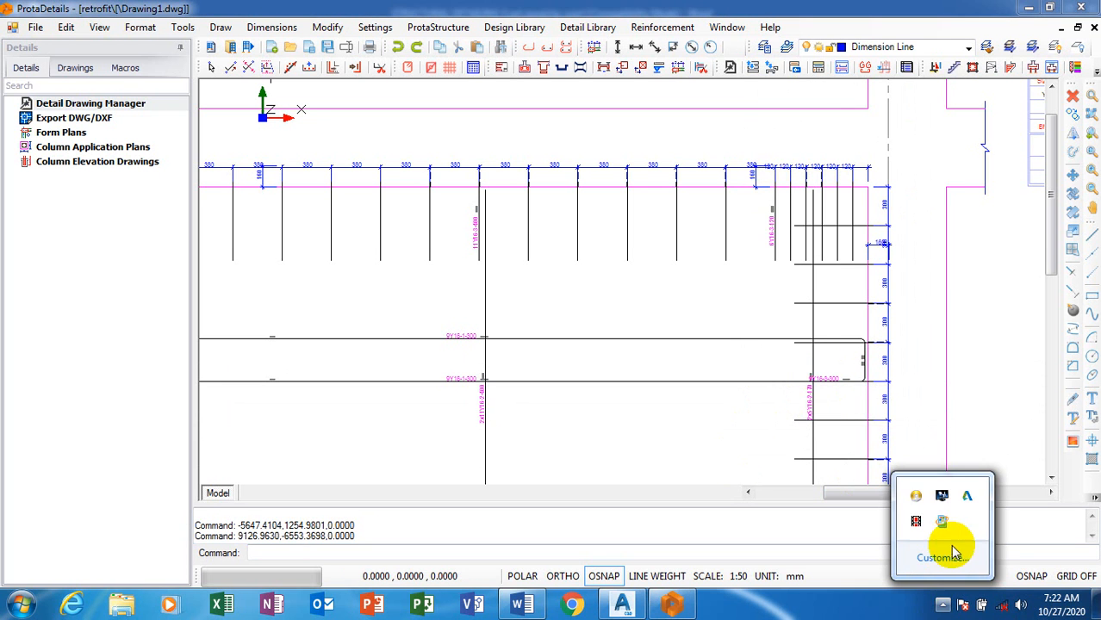